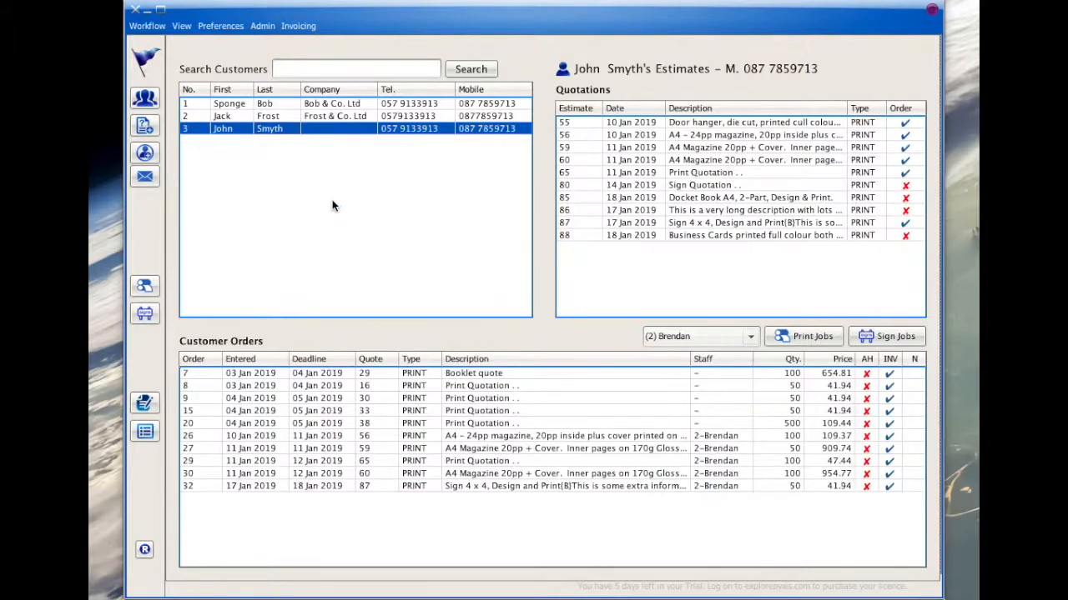
- Generate the email quotation for the customer's business cards estimate and preview it
{"action": "left_click", "coordinate": [732, 234]}
{"action": "right_click", "coordinate": [730, 232]}
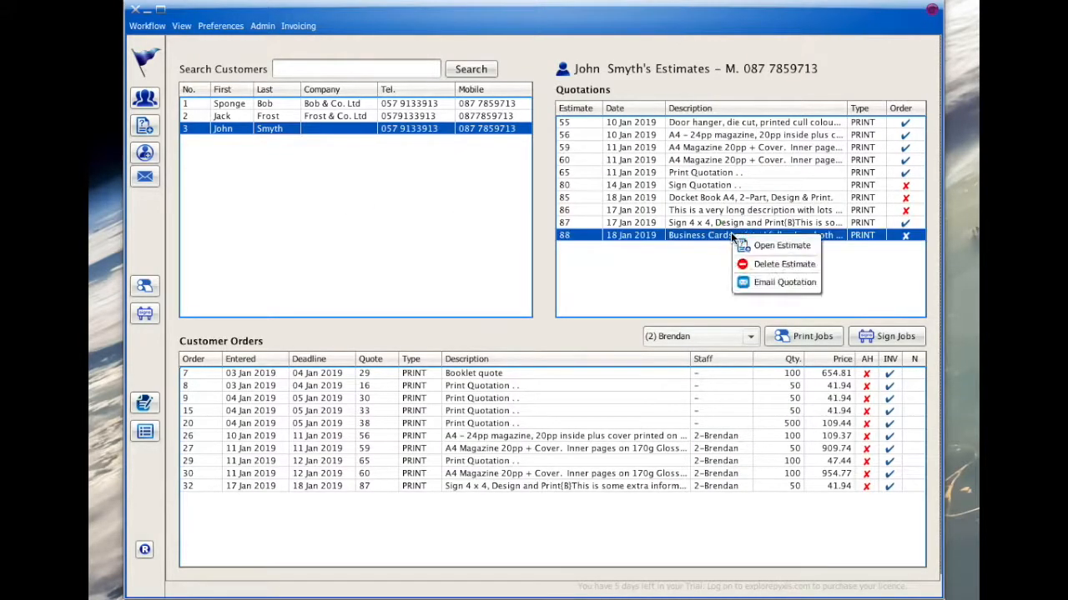
{"action": "left_click", "coordinate": [741, 280]}
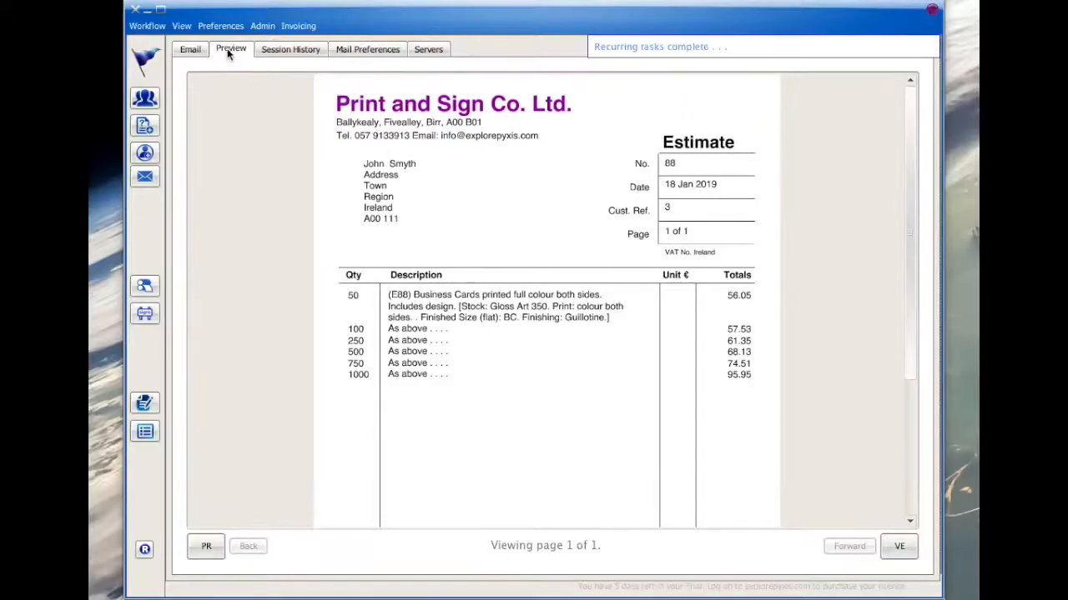
- Turn off Show Paper Types, Show Finishing, Show Sign Material and Show Sign Finishing in the general preferences
{"action": "left_click", "coordinate": [220, 26]}
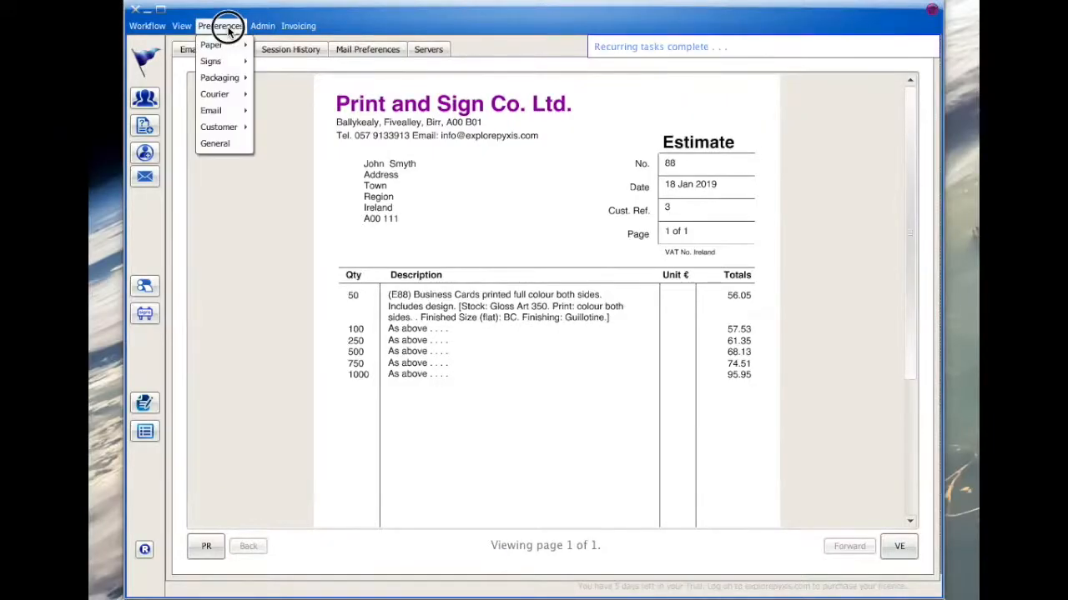
{"action": "left_click", "coordinate": [217, 143]}
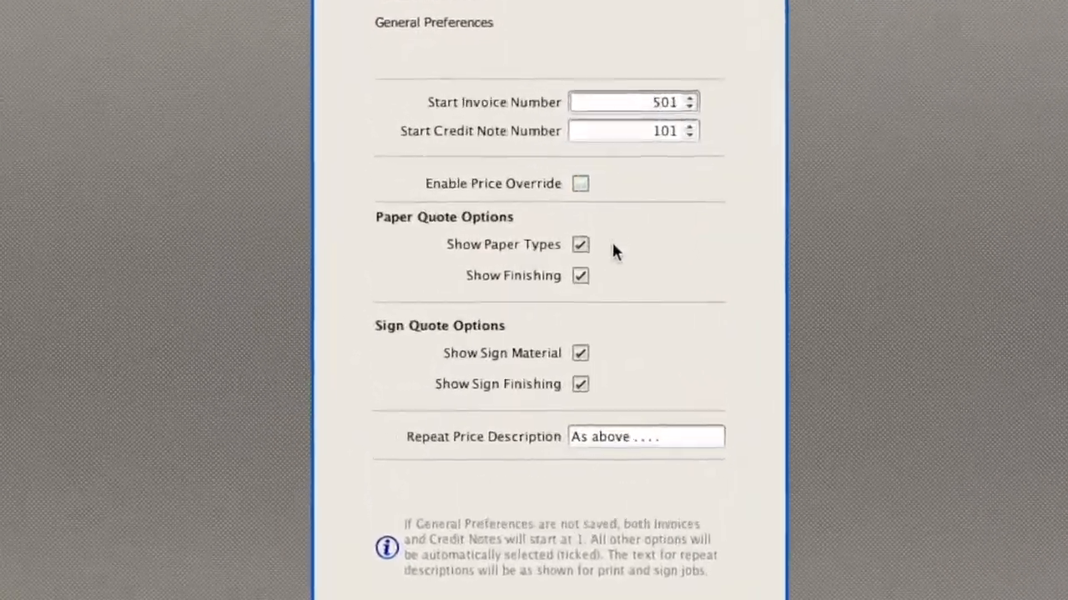
{"action": "left_click", "coordinate": [573, 246]}
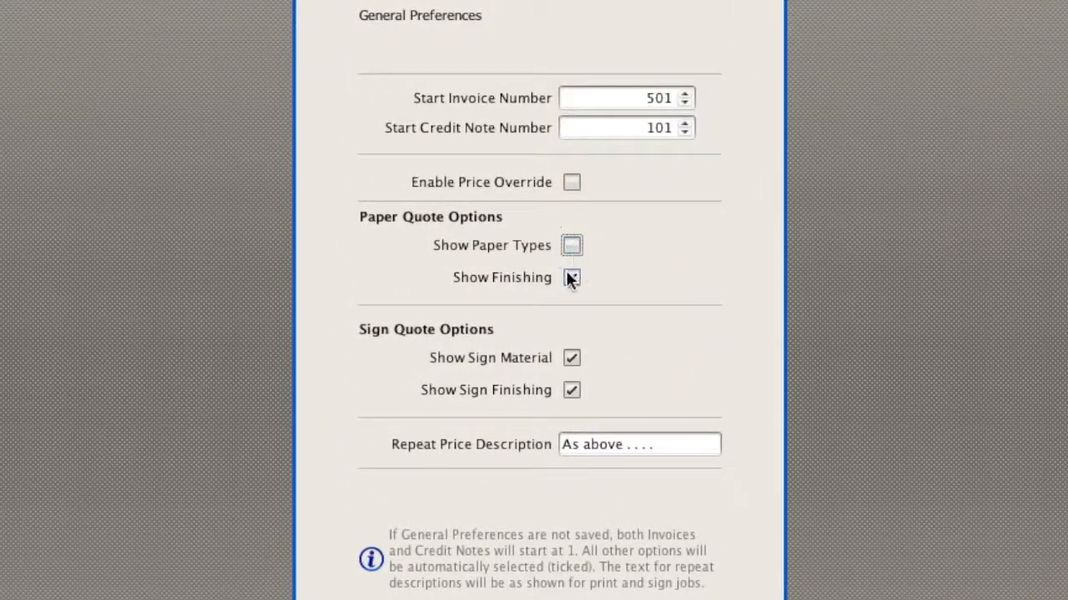
{"action": "left_click", "coordinate": [570, 275]}
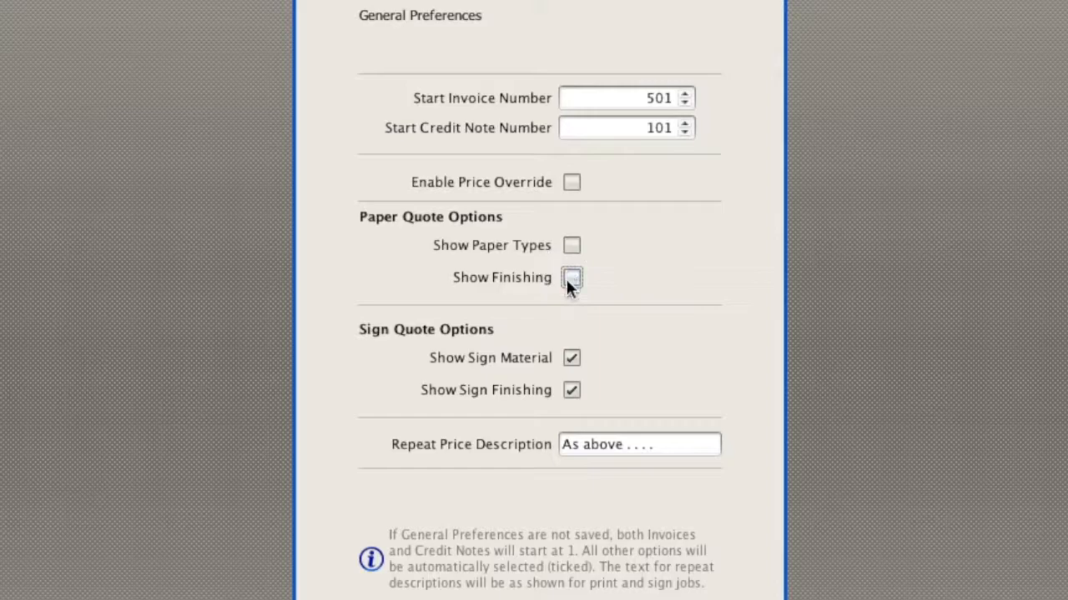
{"action": "left_click", "coordinate": [572, 357]}
{"action": "left_click", "coordinate": [575, 389]}
- Change the Repeat Price Description to "Description as above . . . ." and save the general preferences
{"action": "left_click_drag", "start_coordinate": [659, 442], "coordinate": [523, 427]}
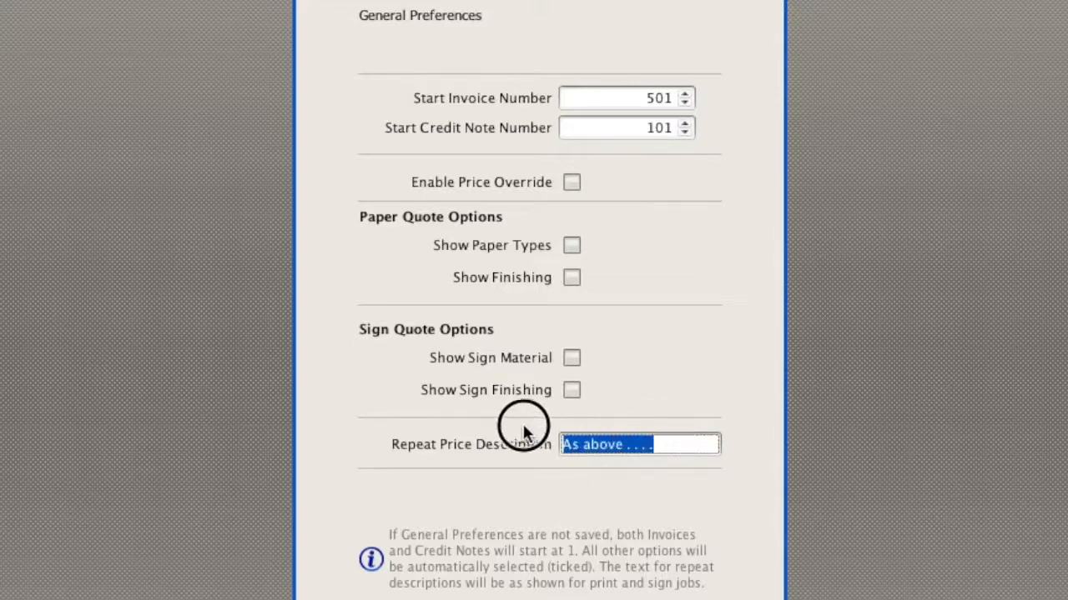
{"action": "left_click", "coordinate": [565, 440]}
{"action": "key", "text": "Delete"}
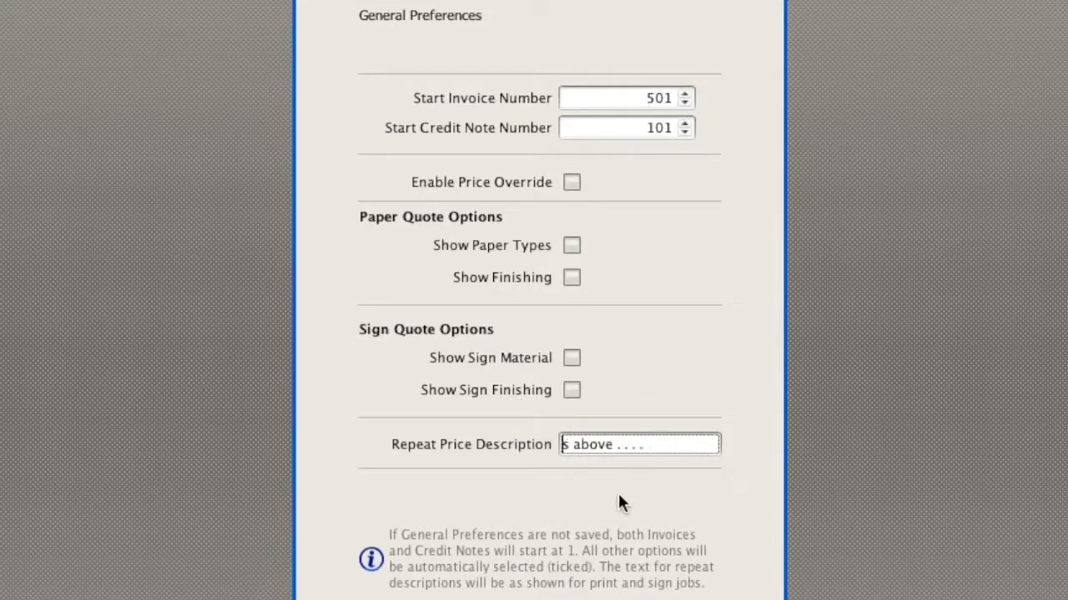
{"action": "type", "text": "Descri"}
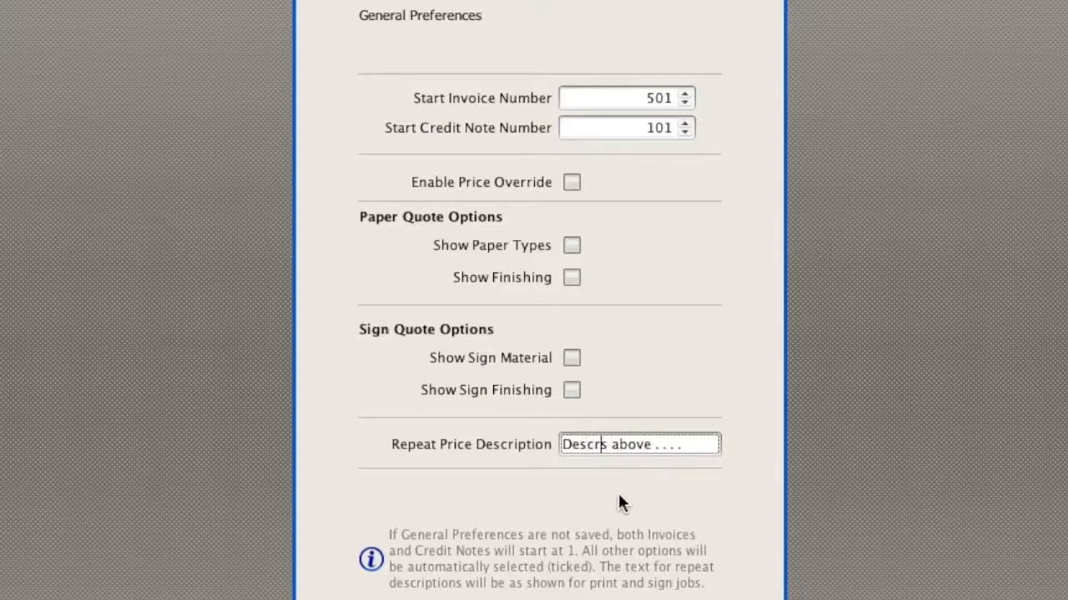
{"action": "type", "text": "ption a"}
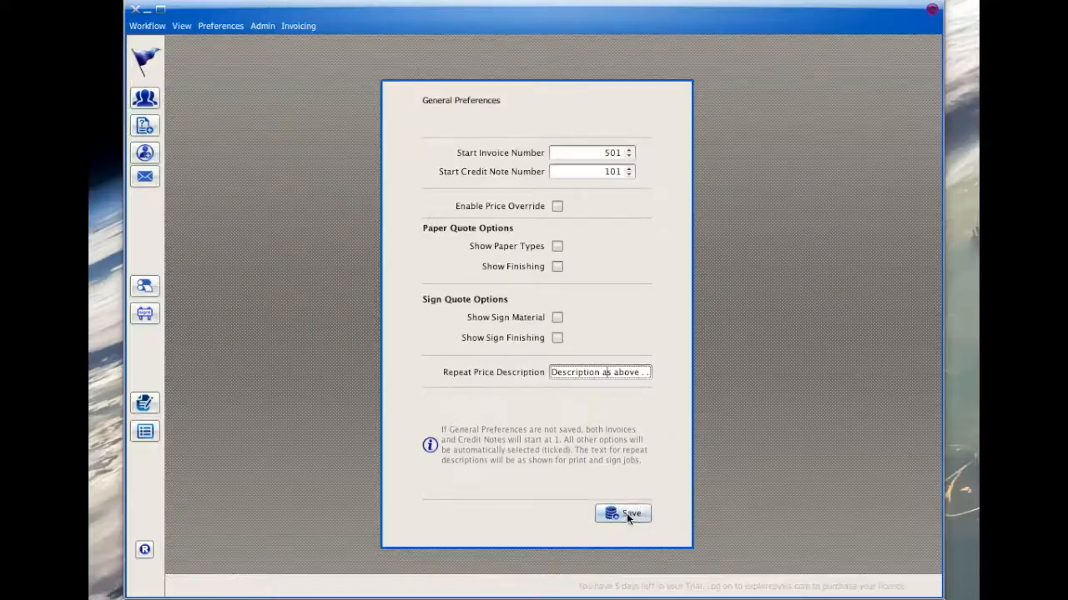
{"action": "left_click", "coordinate": [627, 513]}
- Regenerate the business cards email quotation with the saved preferences and check its preview
{"action": "left_click", "coordinate": [143, 99]}
{"action": "right_click", "coordinate": [618, 236]}
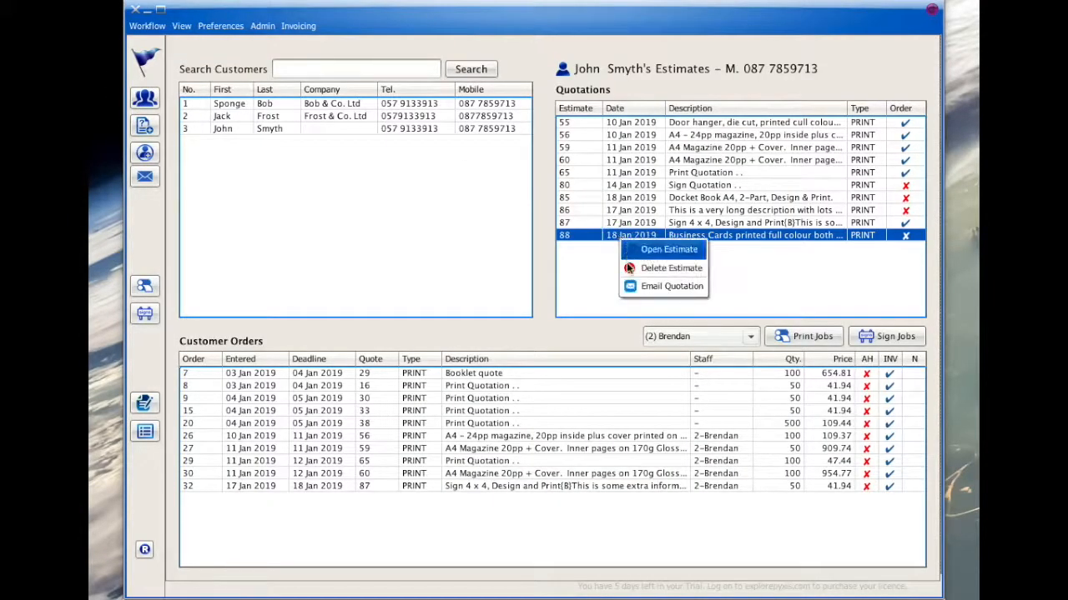
{"action": "left_click", "coordinate": [629, 287]}
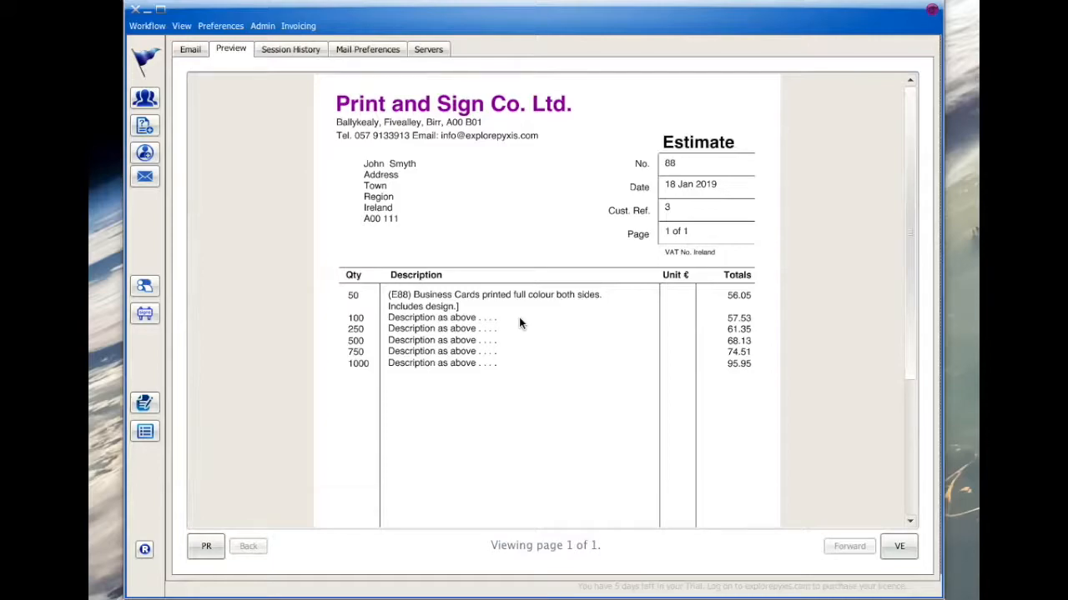
- Open the business cards estimate and add "Please use darker red on this print." on a second line of its description
{"action": "left_click", "coordinate": [144, 98]}
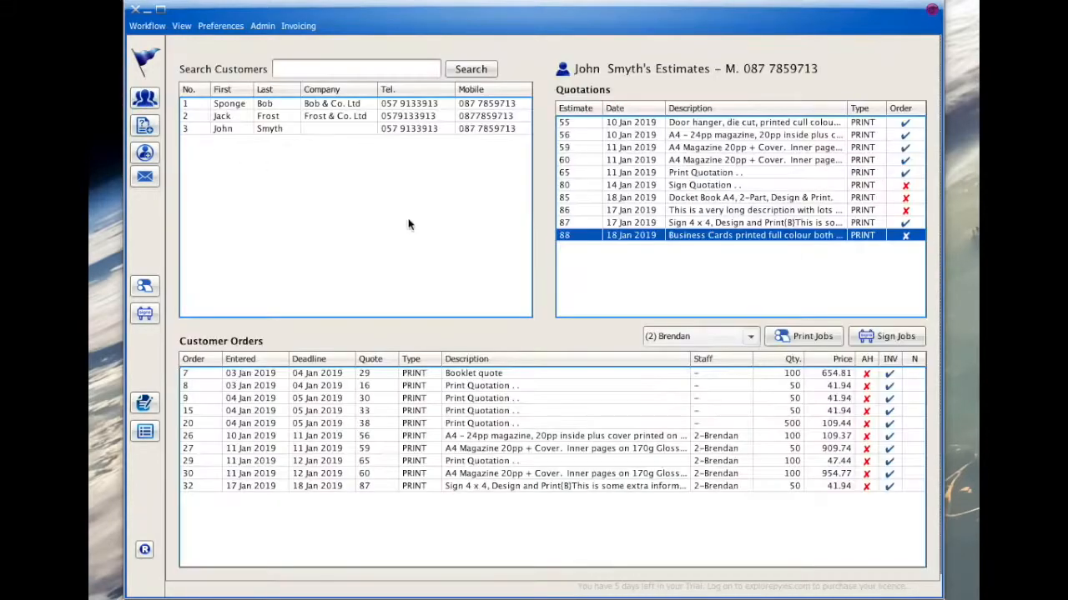
{"action": "right_click", "coordinate": [626, 237]}
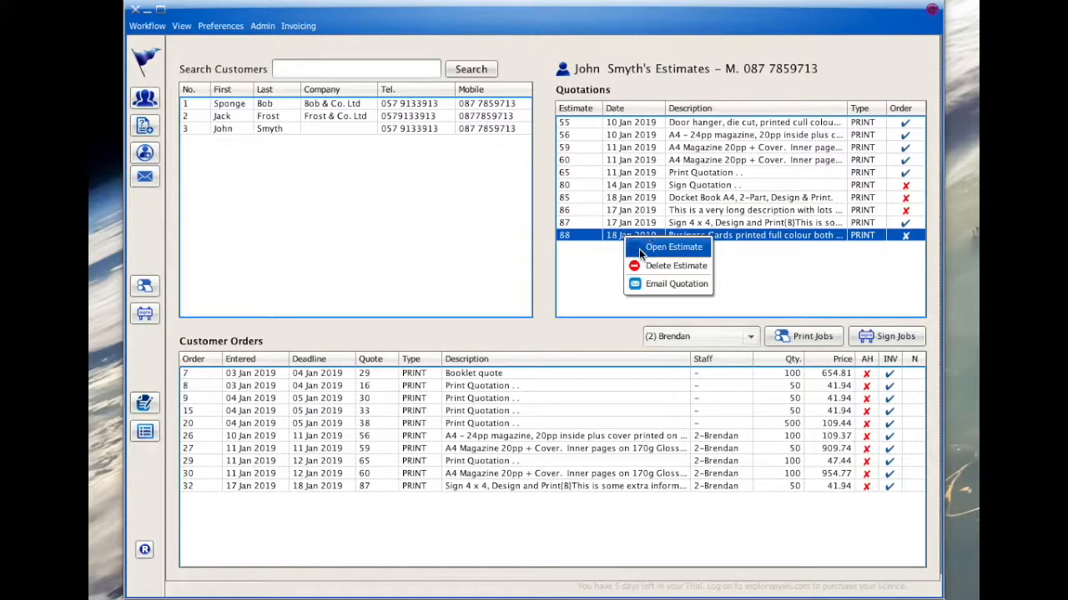
{"action": "left_click", "coordinate": [639, 248]}
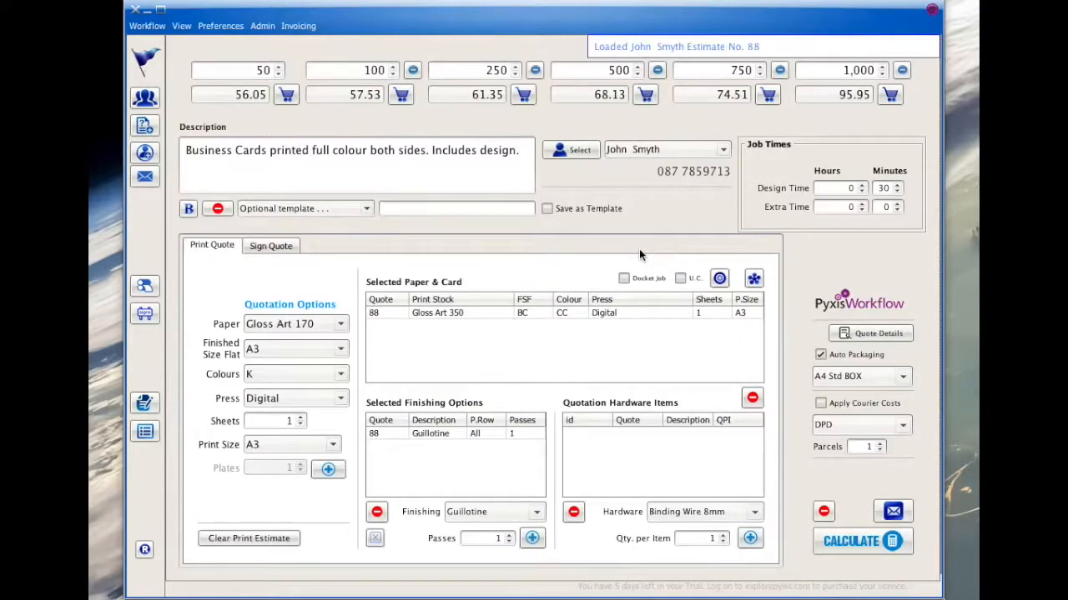
{"action": "left_click", "coordinate": [526, 151]}
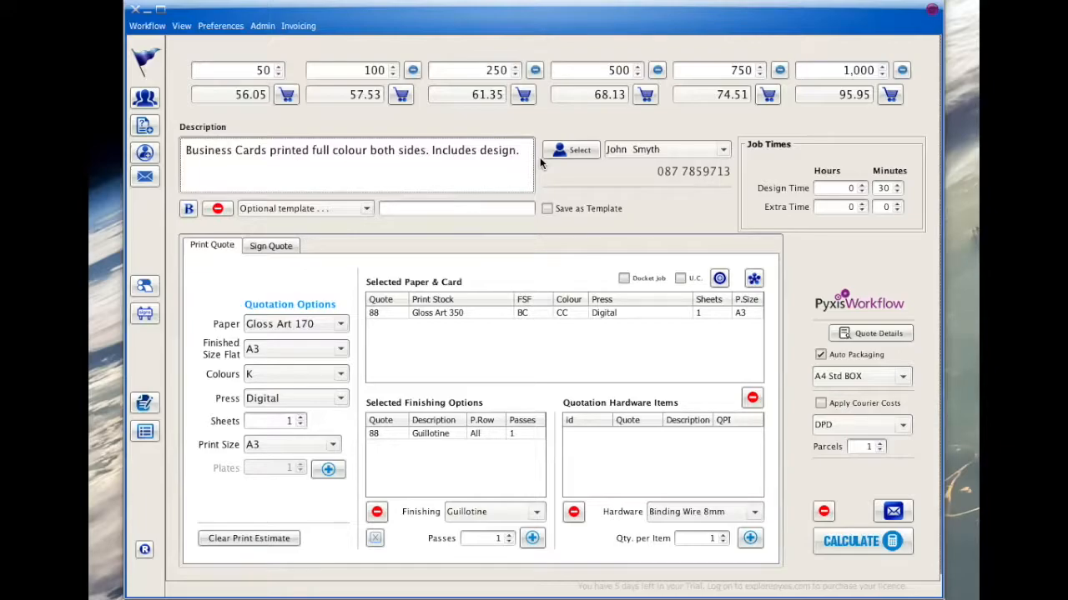
{"action": "type", "text": "Please use dark"}
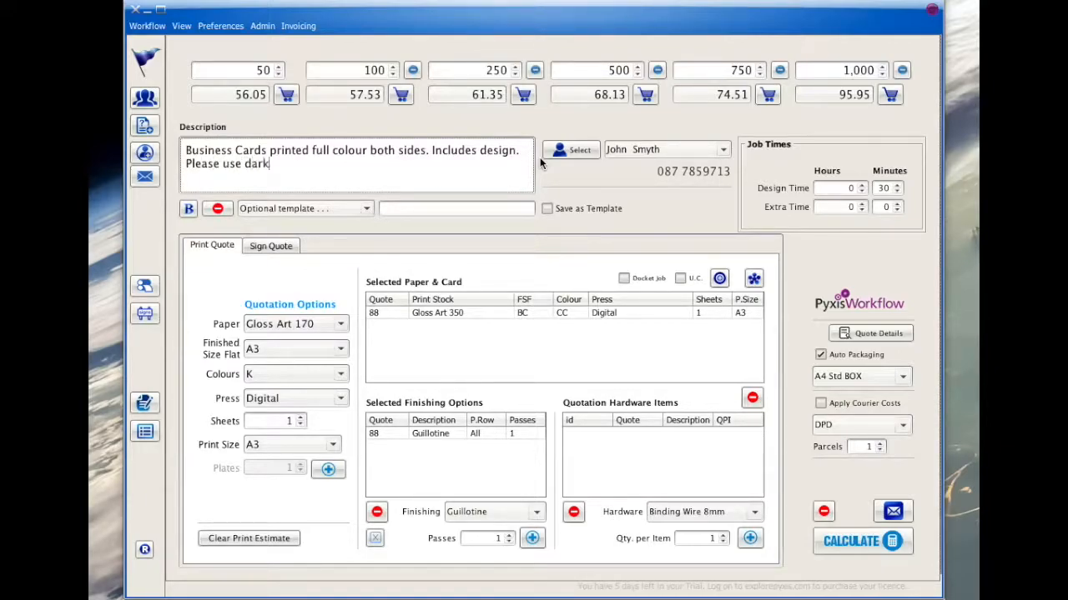
{"action": "type", "text": "er red on hi"}
{"action": "key", "text": "BackSpace"}
{"action": "type", "text": "is print."}
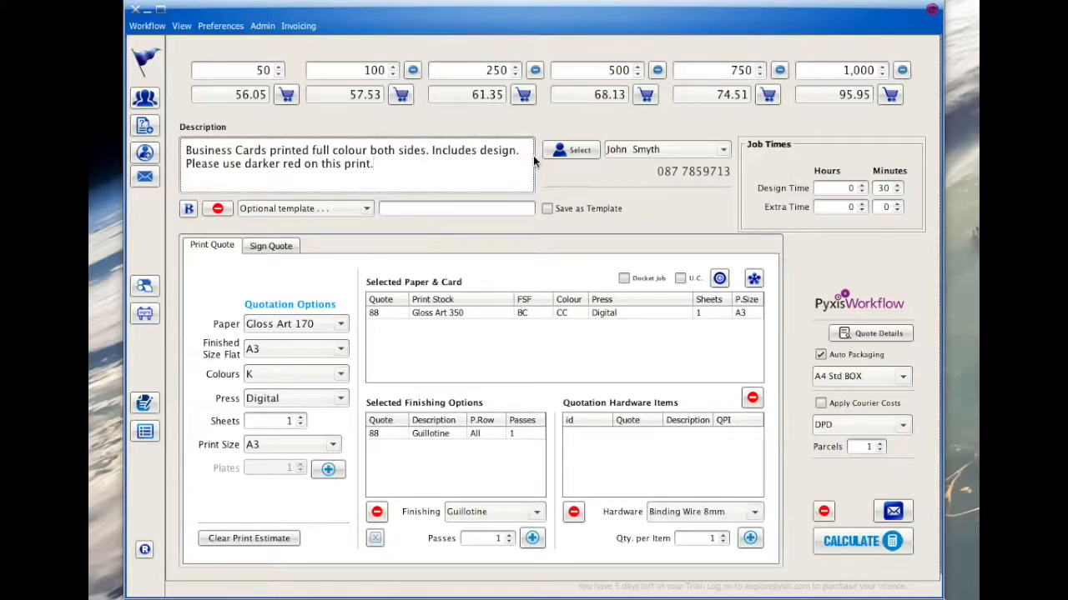
- Recalculate the estimate without a {B} marker in its description and preview the email quotation
{"action": "left_click", "coordinate": [188, 209]}
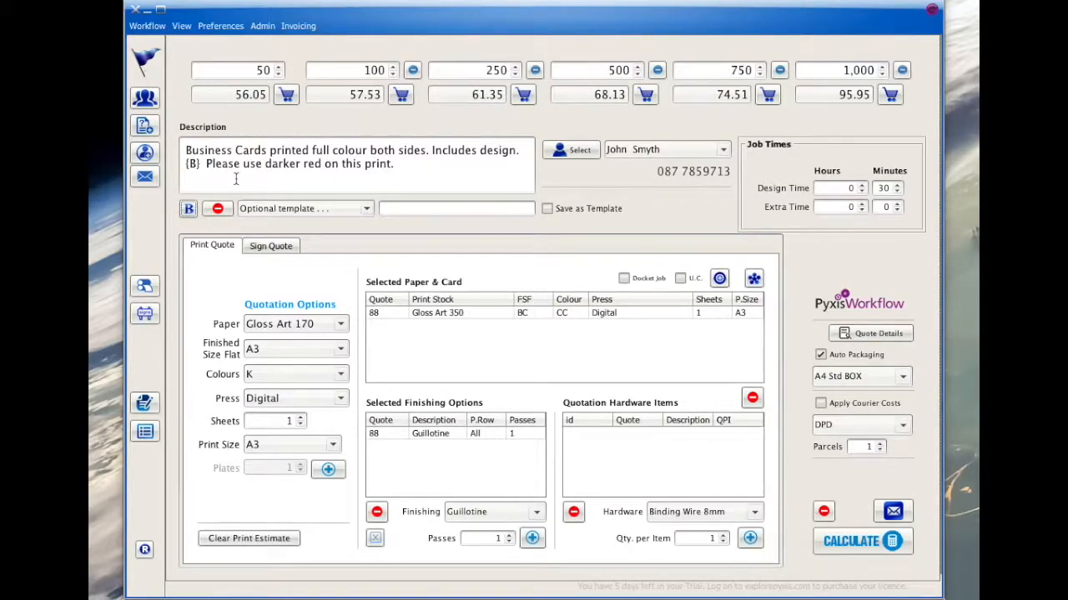
{"action": "left_click", "coordinate": [188, 209]}
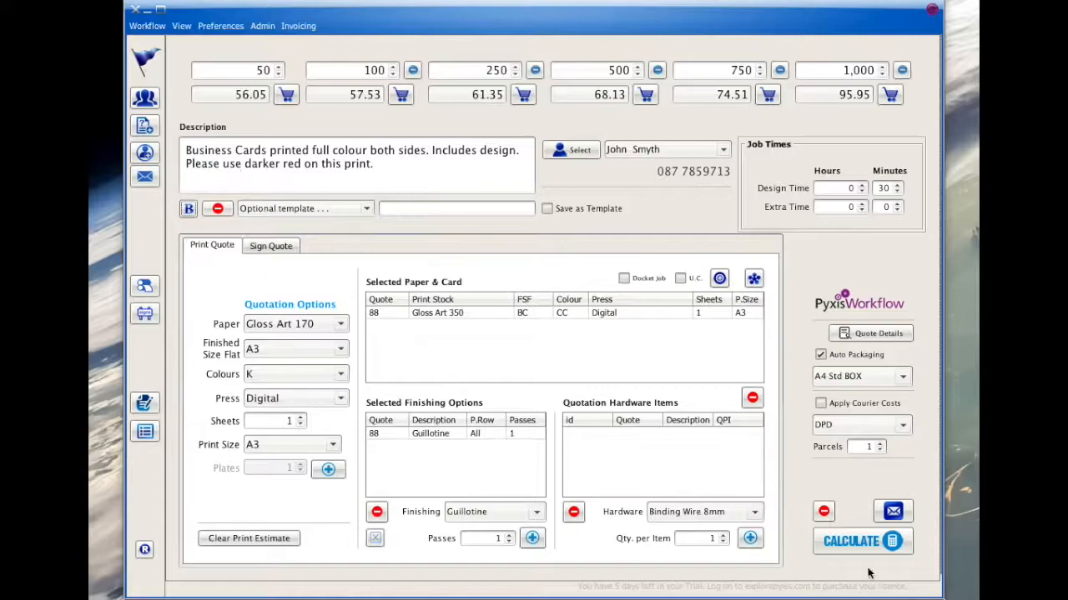
{"action": "left_click", "coordinate": [848, 542]}
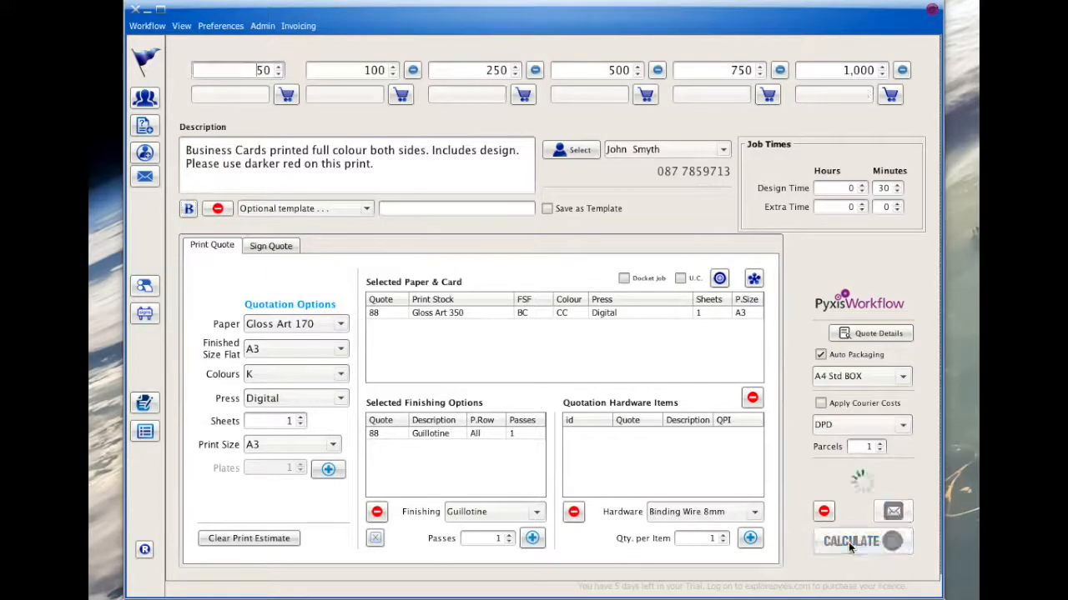
{"action": "left_click", "coordinate": [896, 510]}
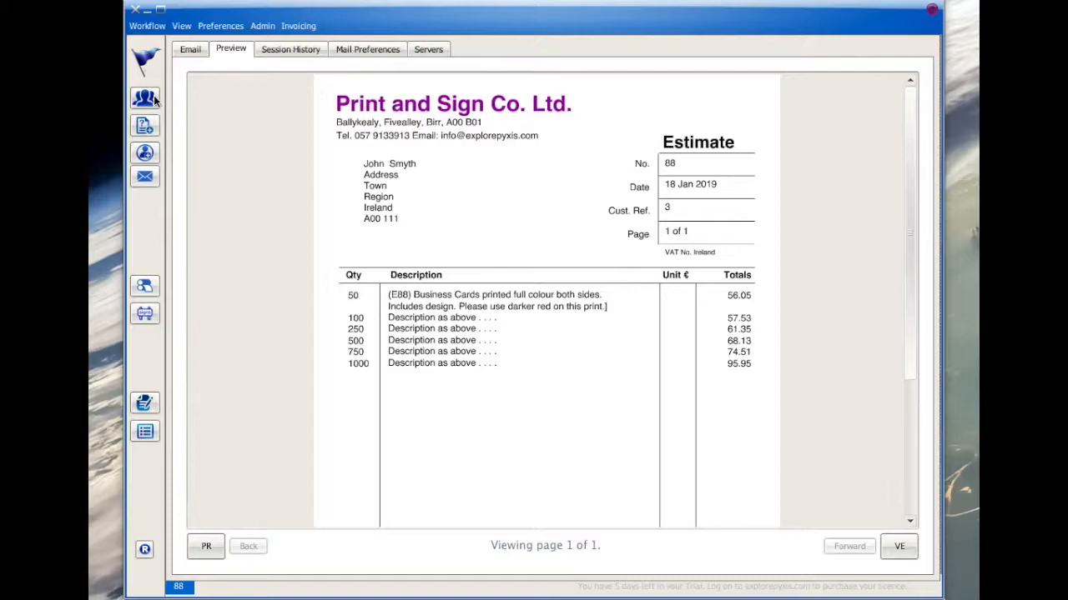
- Insert a {B} marker before "Please use darker red on this print.", recalculate the estimate and preview its email quotation
{"action": "left_click", "coordinate": [144, 125]}
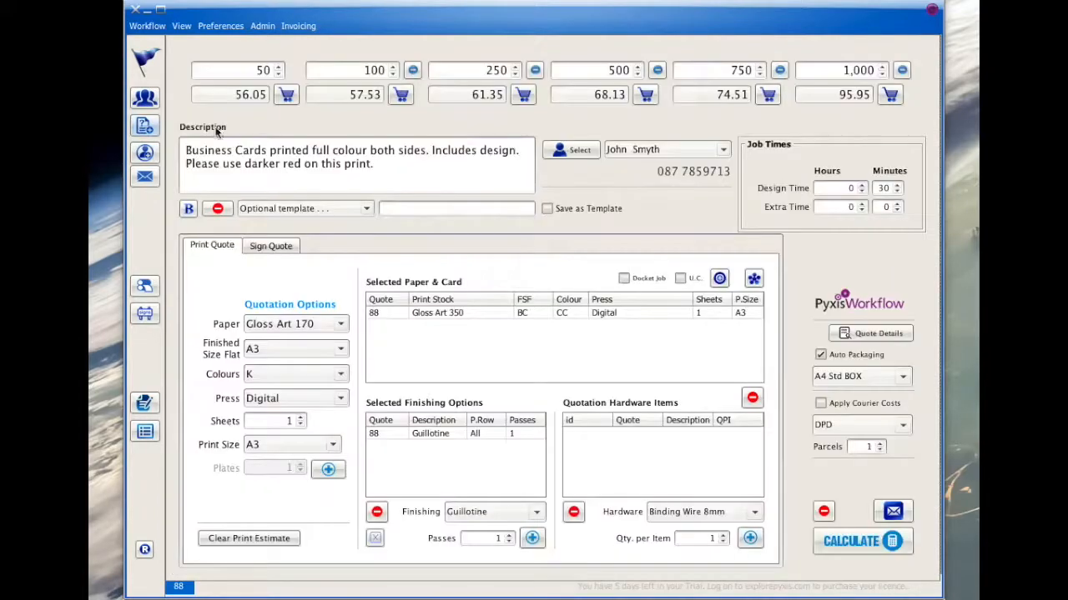
{"action": "left_click", "coordinate": [530, 149]}
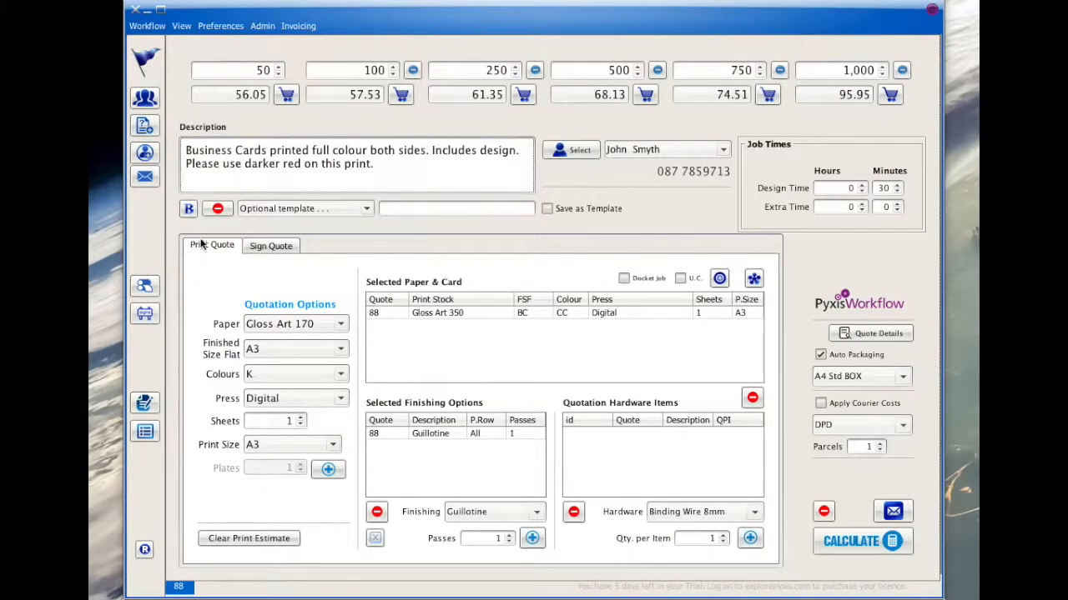
{"action": "left_click", "coordinate": [188, 209]}
{"action": "left_click", "coordinate": [844, 542]}
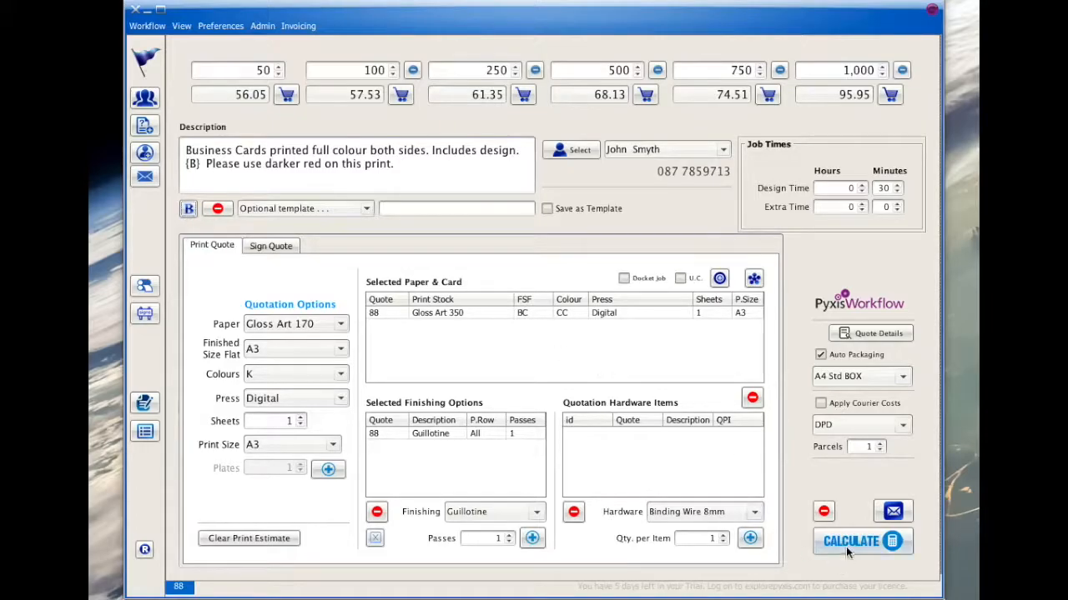
{"action": "left_click", "coordinate": [892, 512]}
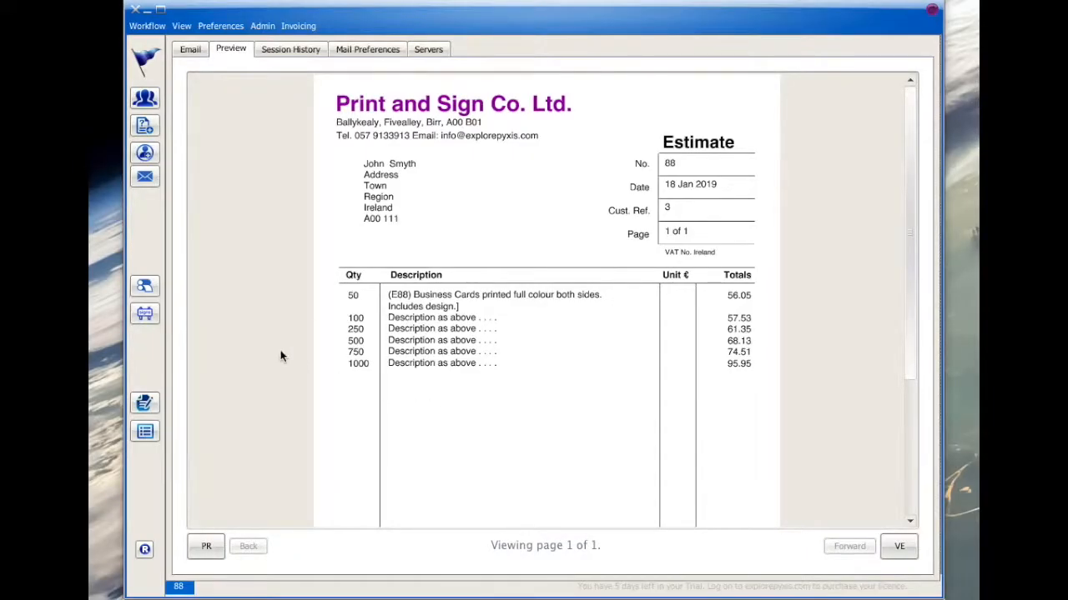
- Check the estimate's price for 1,000, then turn on Enable Price Override in the general preferences and save them
{"action": "left_click", "coordinate": [145, 125]}
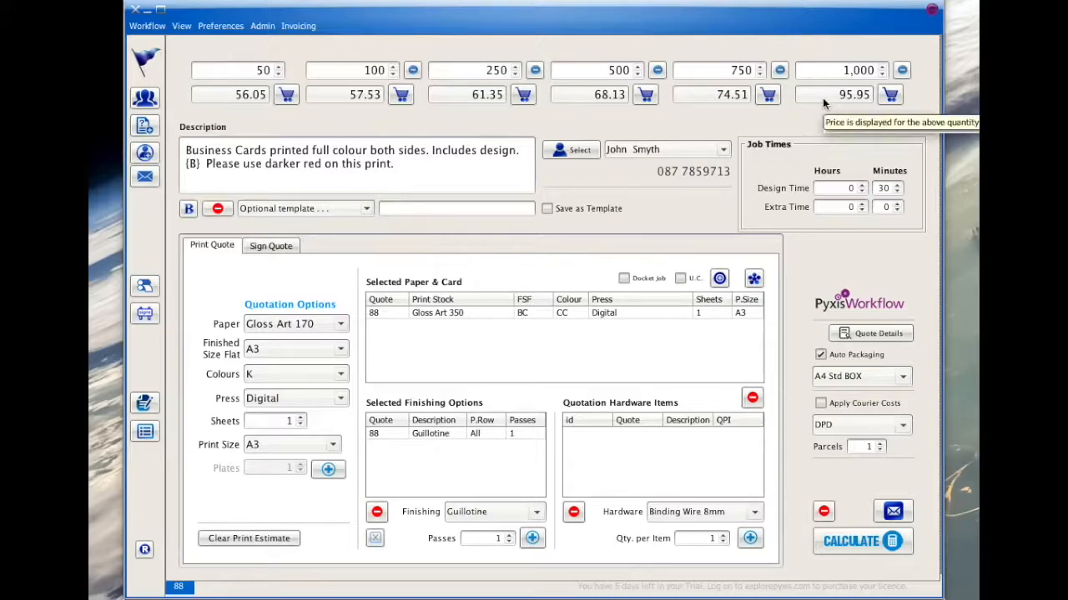
{"action": "left_click_drag", "start_coordinate": [823, 97], "coordinate": [900, 102]}
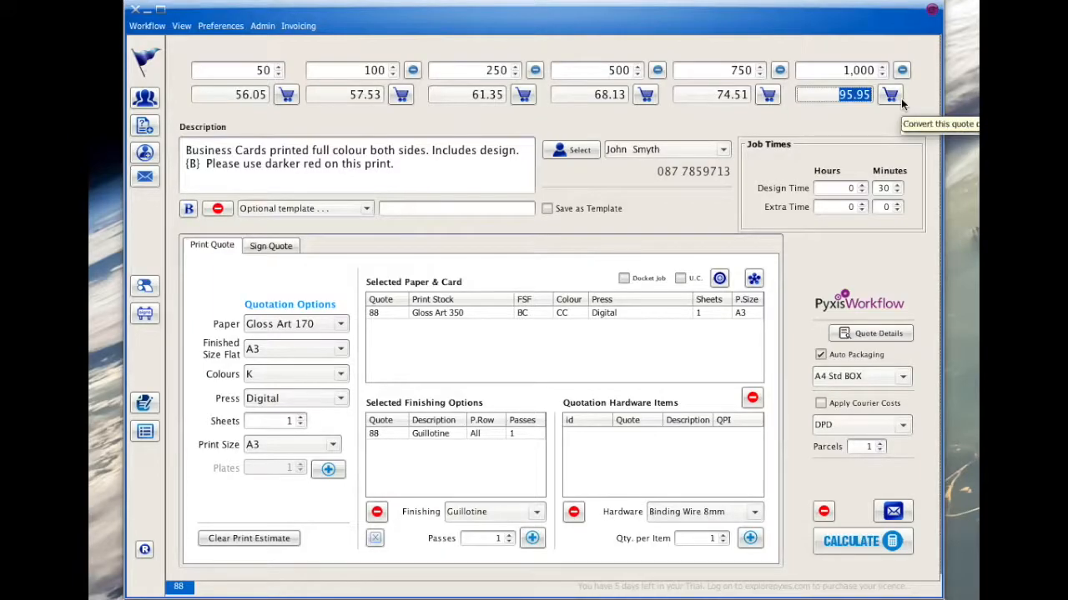
{"action": "left_click", "coordinate": [220, 26]}
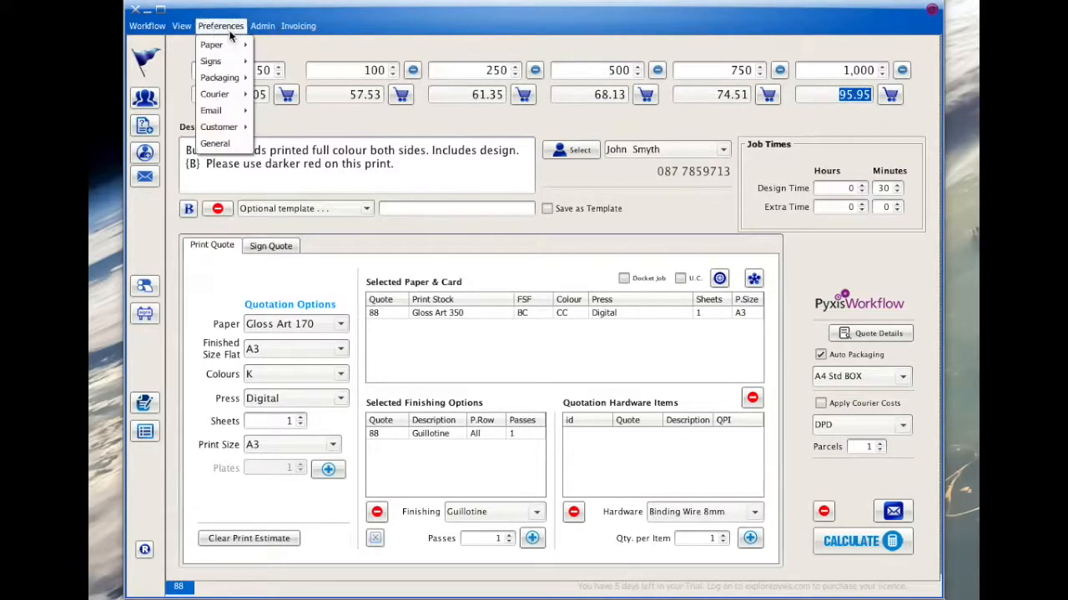
{"action": "left_click", "coordinate": [222, 142]}
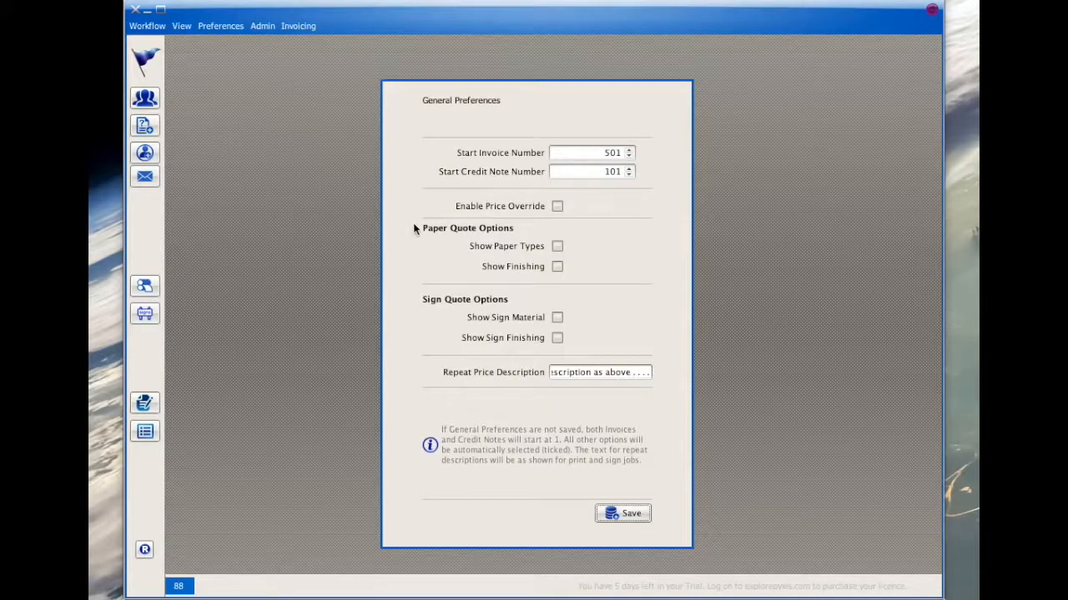
{"action": "left_click", "coordinate": [556, 208]}
{"action": "left_click", "coordinate": [626, 513]}
- Review the quotation preview, override the estimate's price for quantity 1,000 with 90, and generate the email quotation
{"action": "left_click", "coordinate": [145, 176]}
{"action": "left_click", "coordinate": [232, 48]}
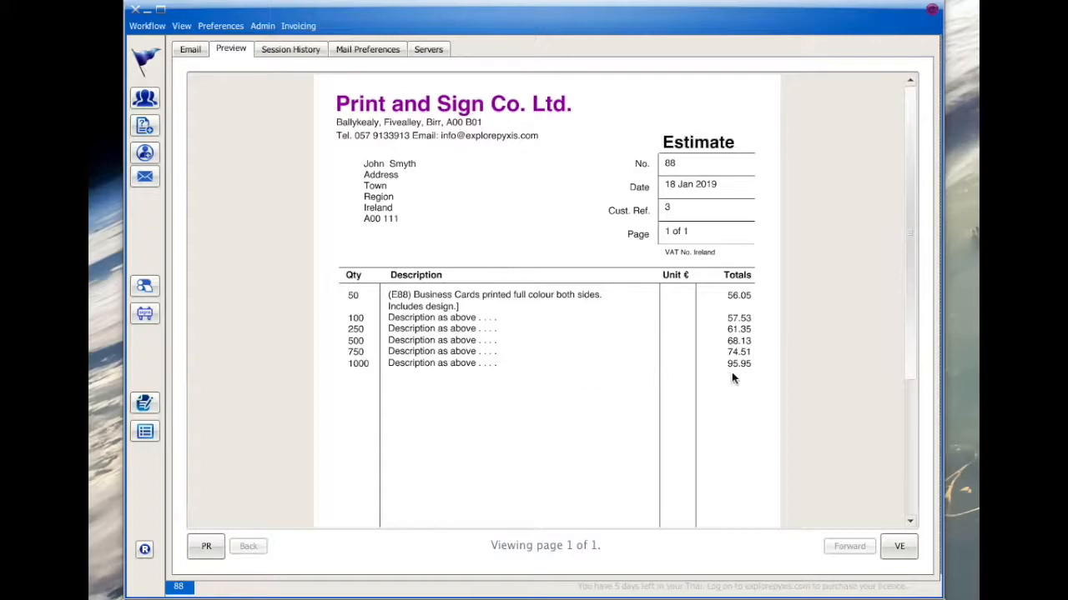
{"action": "left_click", "coordinate": [145, 125]}
{"action": "left_click", "coordinate": [837, 95]}
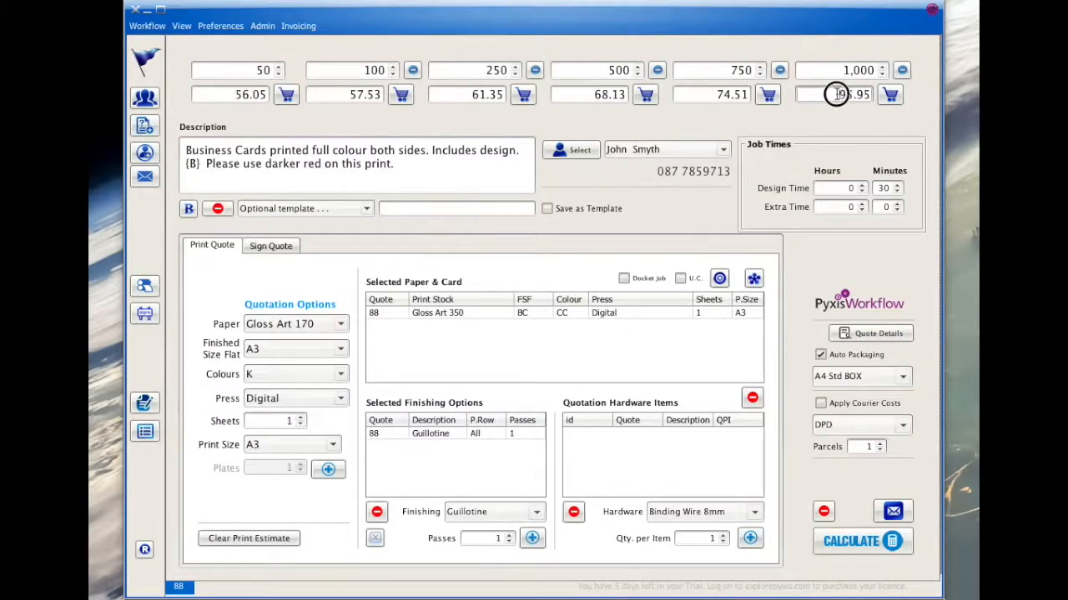
{"action": "type", "text": "90"}
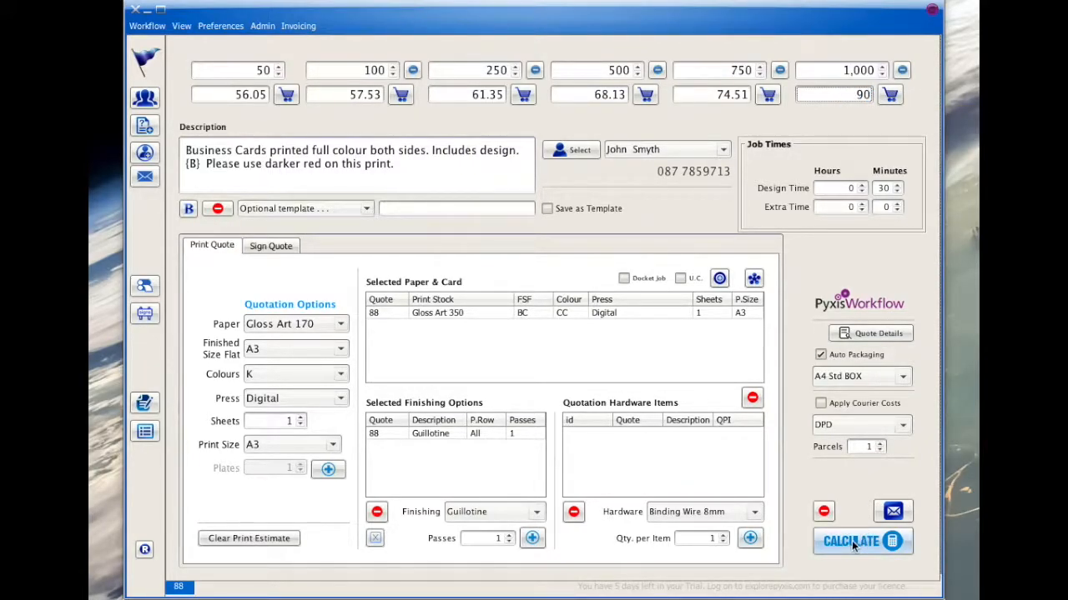
{"action": "left_click", "coordinate": [893, 513]}
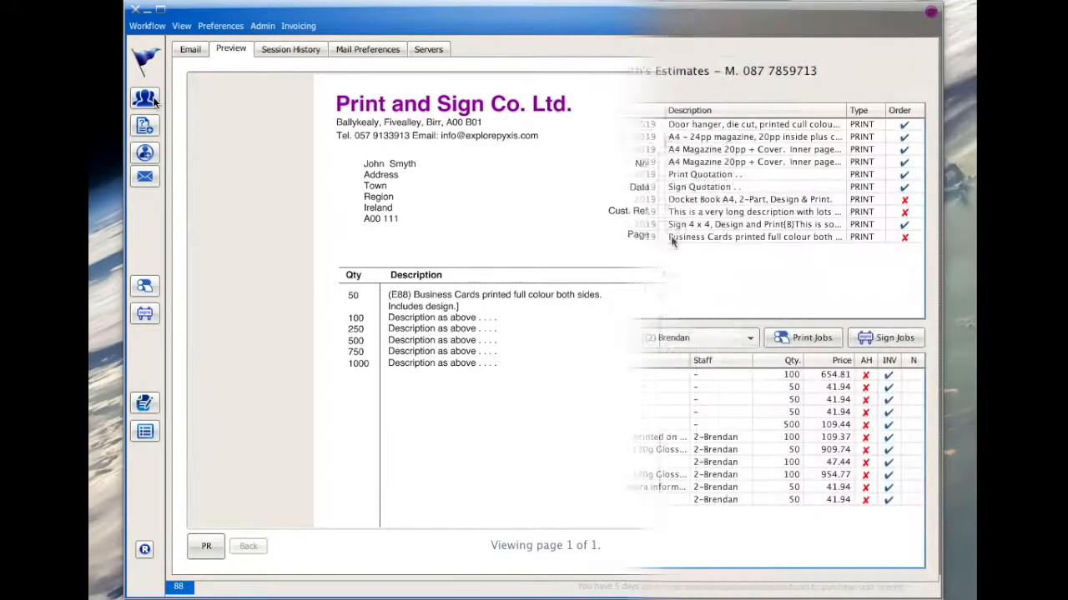
- Load the business cards estimate from the customer's quotations, replacing the details of the quotation already open
{"action": "left_click", "coordinate": [670, 237]}
{"action": "right_click", "coordinate": [670, 237]}
{"action": "left_click", "coordinate": [677, 247]}
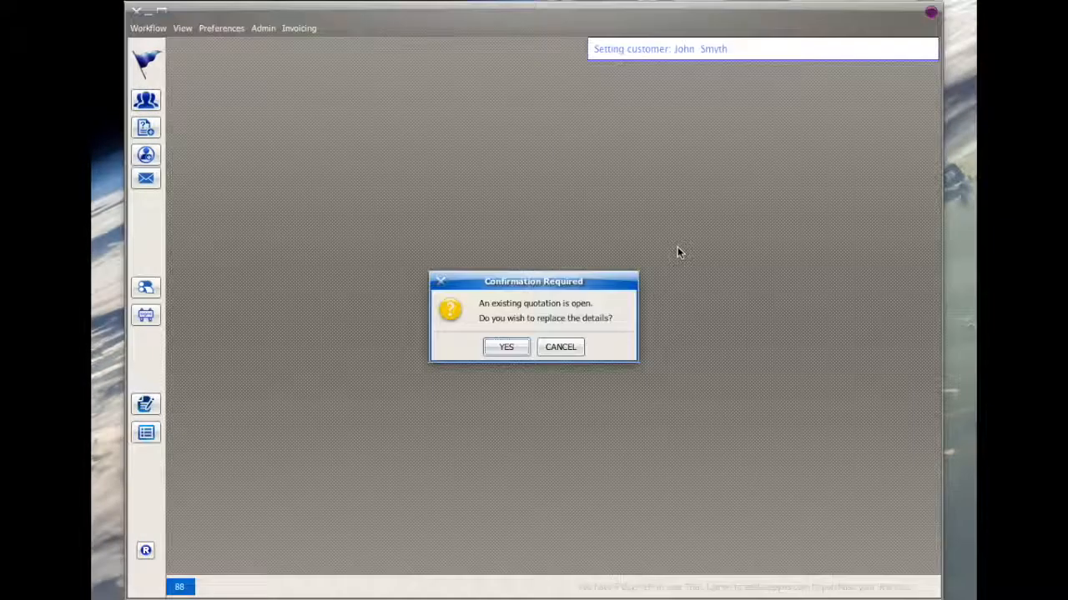
{"action": "left_click", "coordinate": [510, 347]}
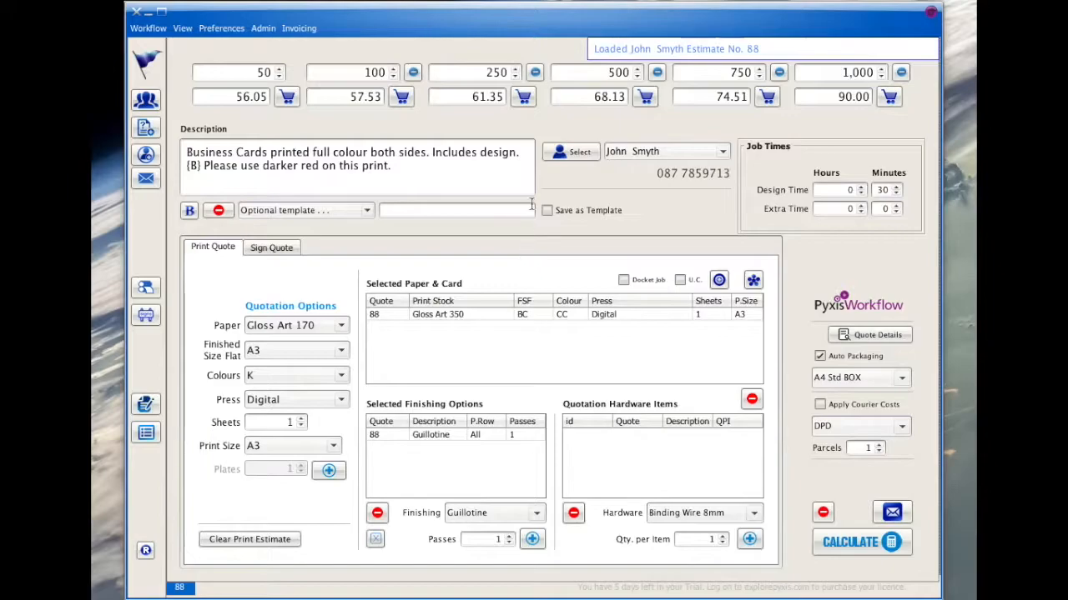
- Convert the estimate's 1,000 quantity to an order and move the {B} marker before "Includes design." in its details
{"action": "left_click", "coordinate": [890, 97]}
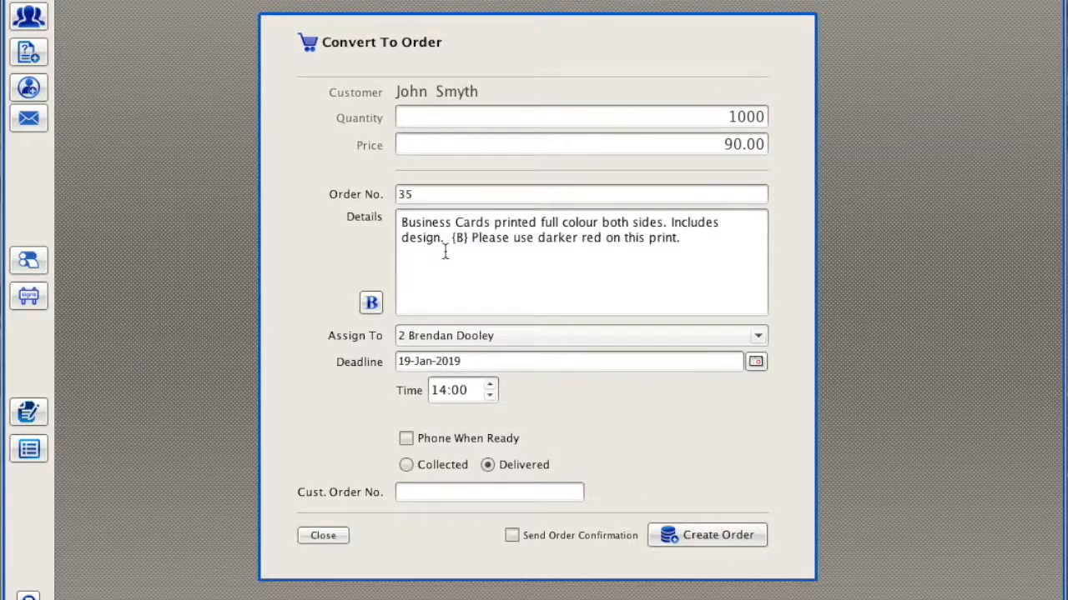
{"action": "left_click", "coordinate": [370, 302]}
{"action": "left_click", "coordinate": [672, 223]}
{"action": "left_click", "coordinate": [373, 302]}
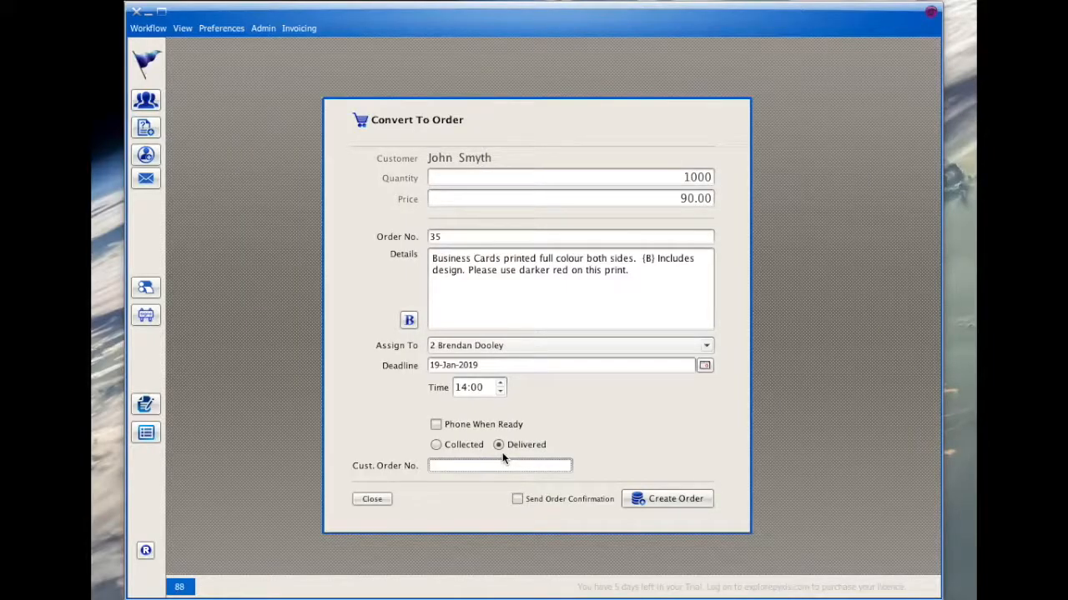
- Enter the customer's order number and create the order
{"action": "type", "text": "JS001"}
{"action": "left_click", "coordinate": [666, 499]}
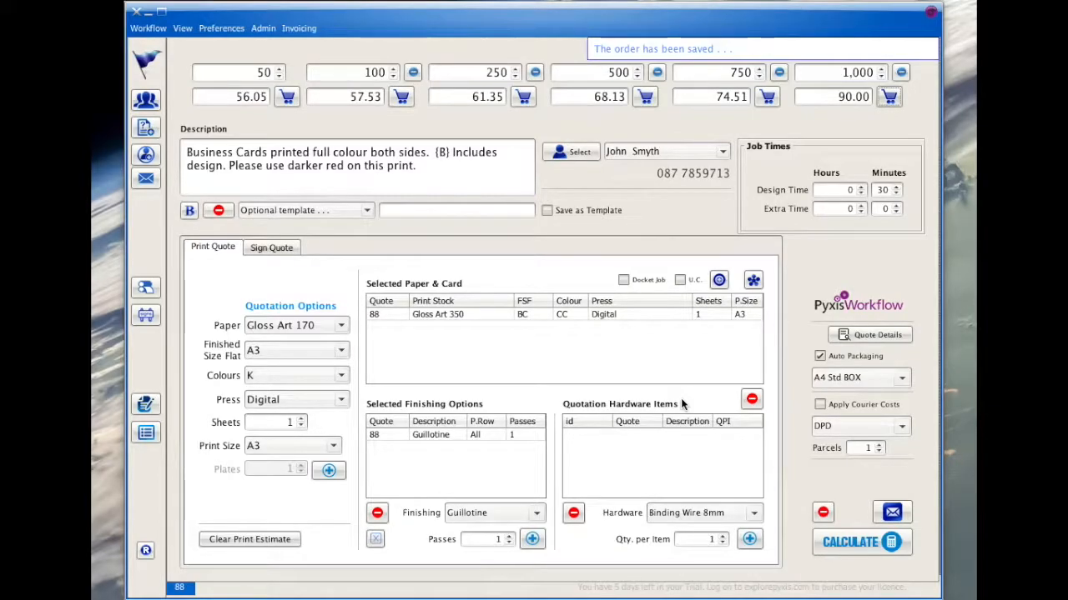
- Refresh the customers with un-invoiced jobs, add the business cards order to the customer's invoice as a line item, and post the invoice
{"action": "left_click", "coordinate": [155, 405]}
{"action": "left_click", "coordinate": [245, 473]}
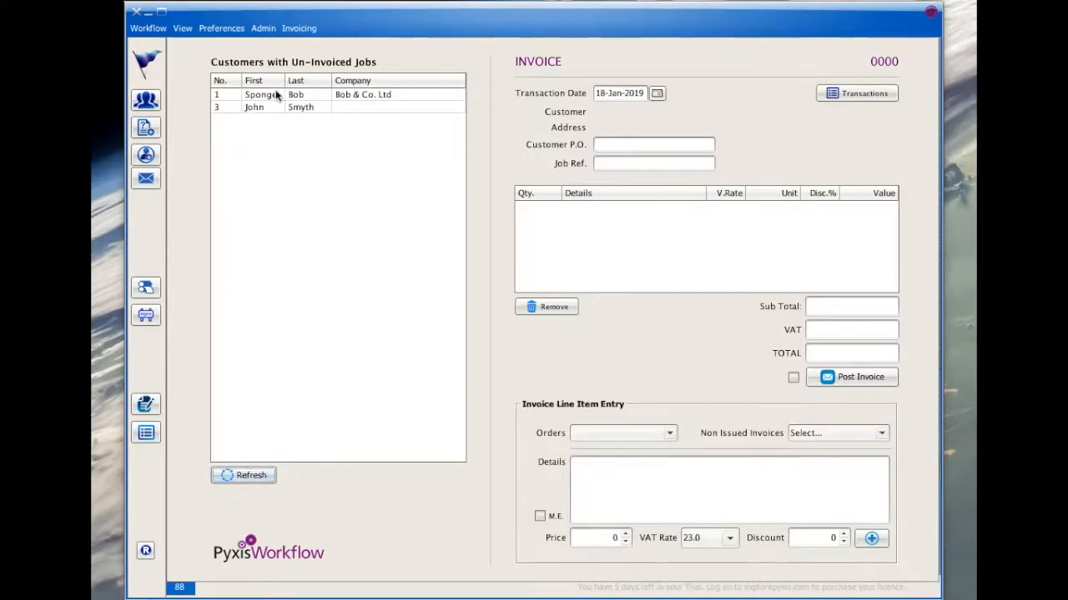
{"action": "left_click", "coordinate": [296, 107]}
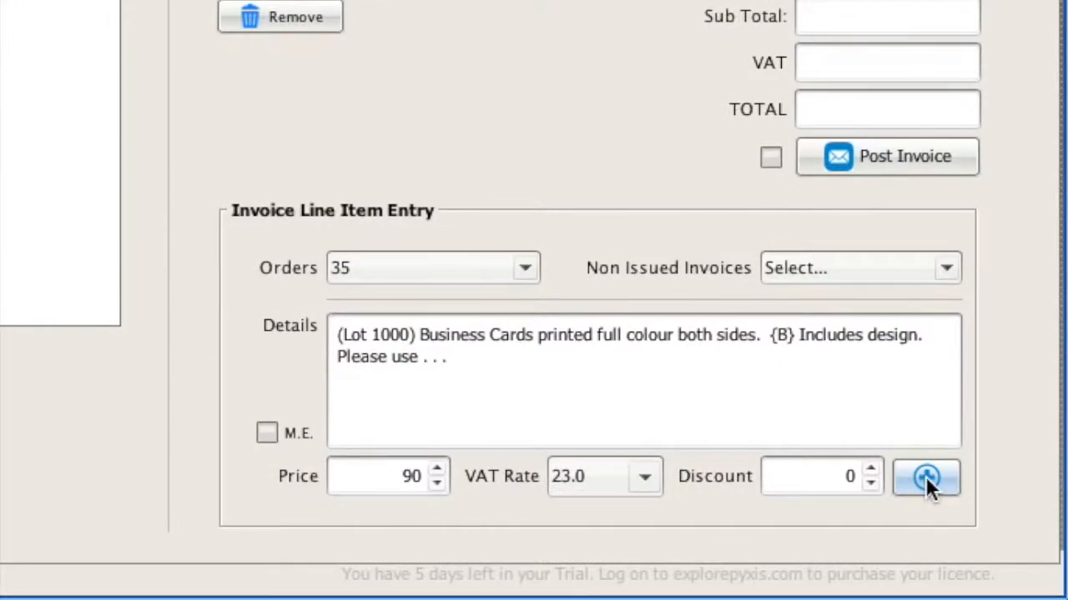
{"action": "left_click", "coordinate": [930, 479]}
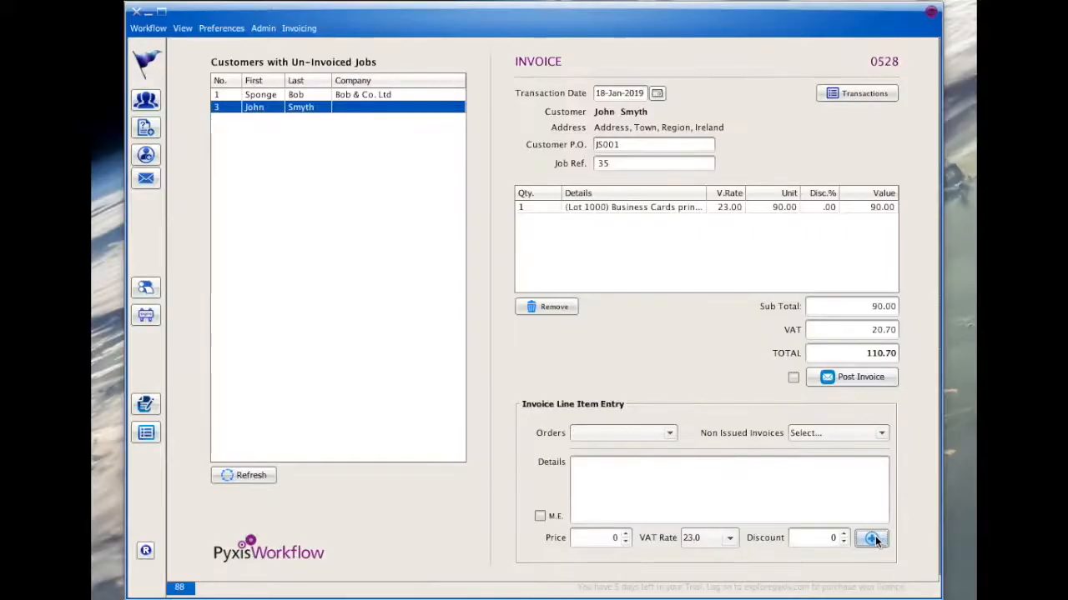
{"action": "left_click", "coordinate": [856, 376]}
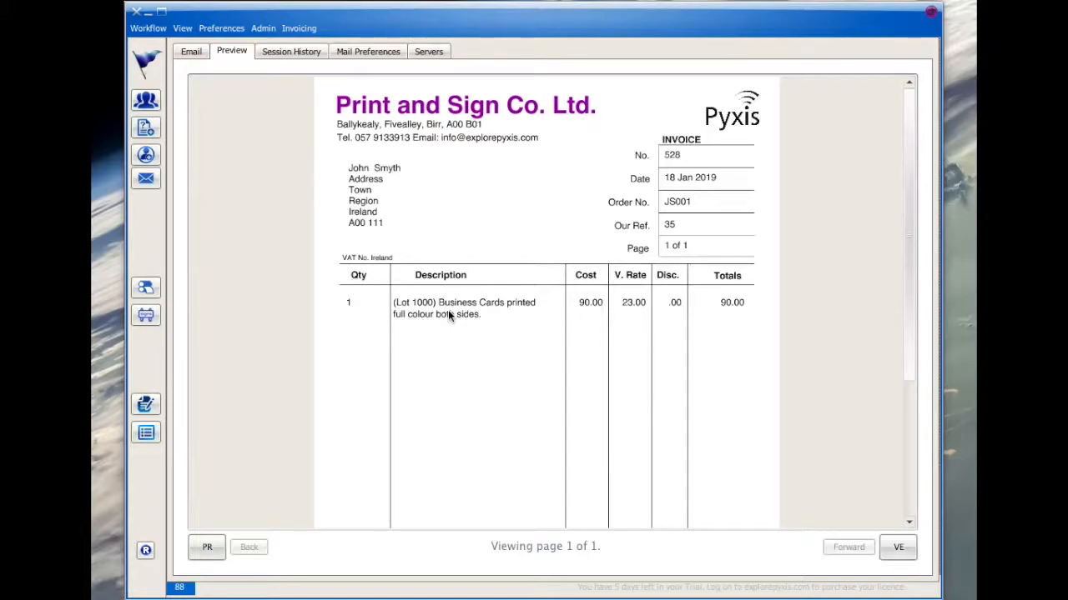
- Review the posted invoice's entry in the outgoing email list and return to the business cards estimate
{"action": "left_click", "coordinate": [192, 50]}
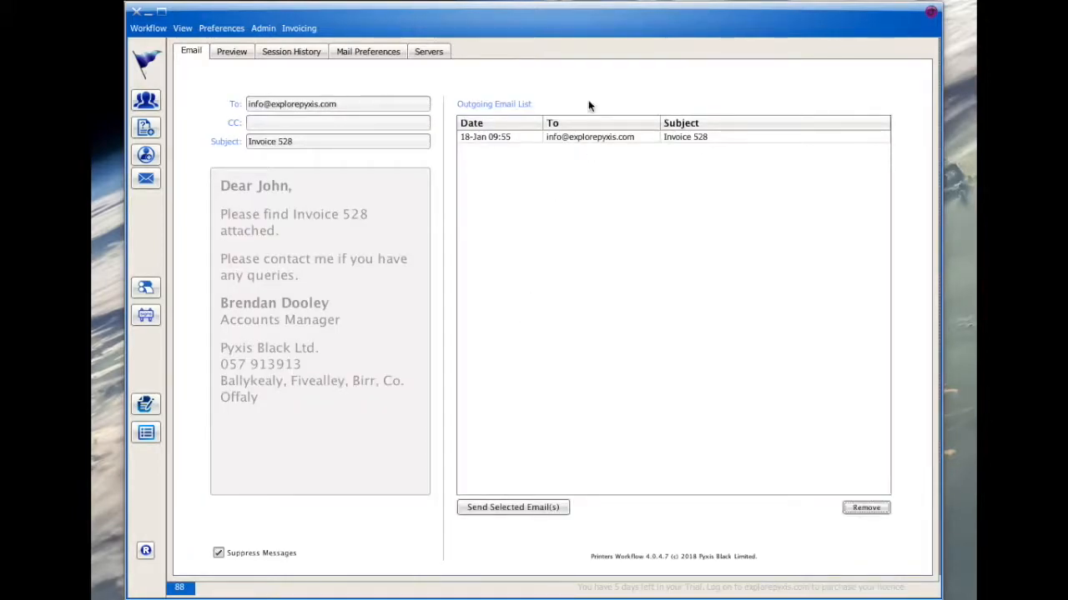
{"action": "left_click", "coordinate": [565, 136]}
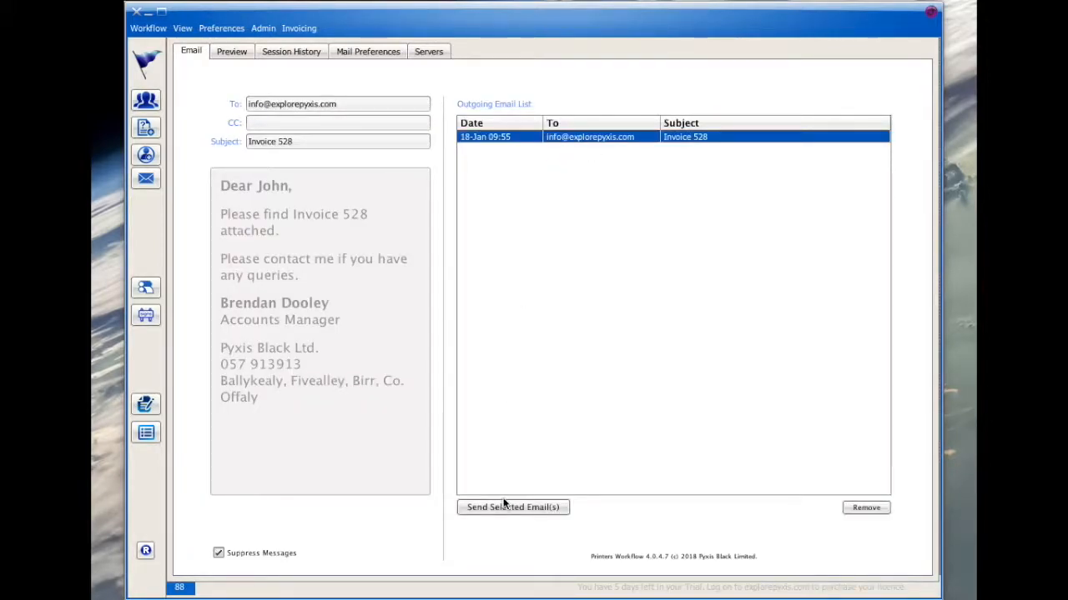
{"action": "left_click", "coordinate": [144, 128]}
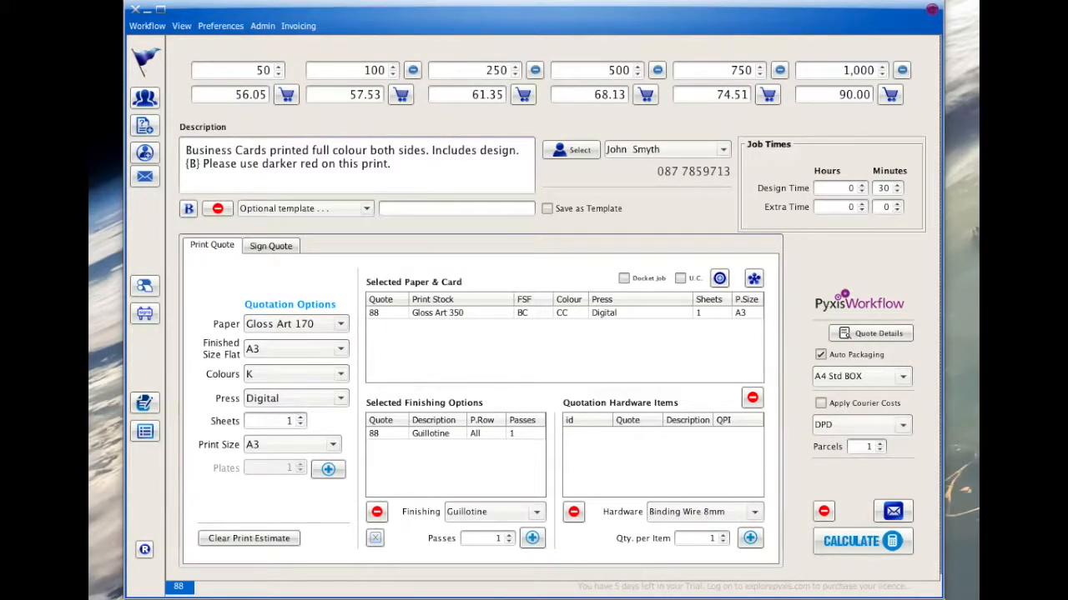
- Check the program's version in the About Pyxis Workflow information and close it
{"action": "left_click", "coordinate": [150, 27]}
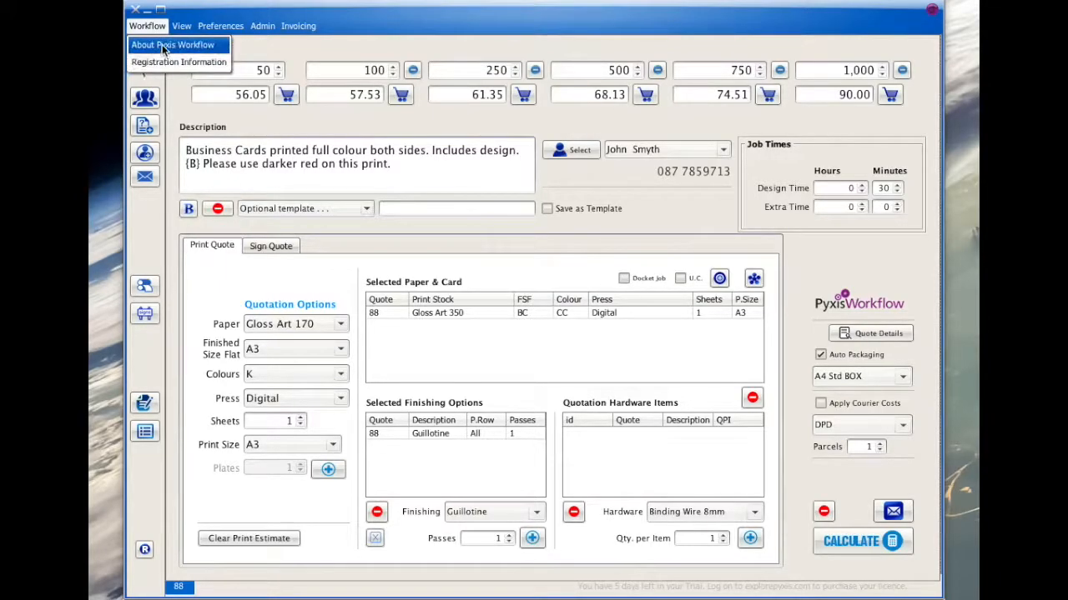
{"action": "left_click", "coordinate": [165, 46]}
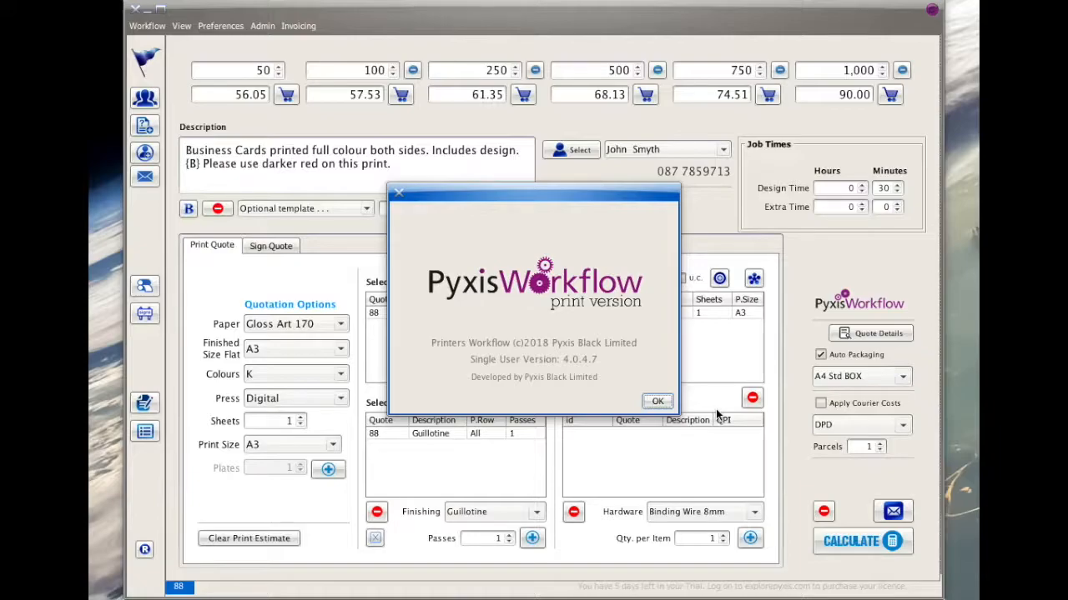
{"action": "left_click", "coordinate": [657, 402]}
- Consult the registration information, the Registration View, and the Workflow website's tutorials and downloads
{"action": "left_click", "coordinate": [148, 26]}
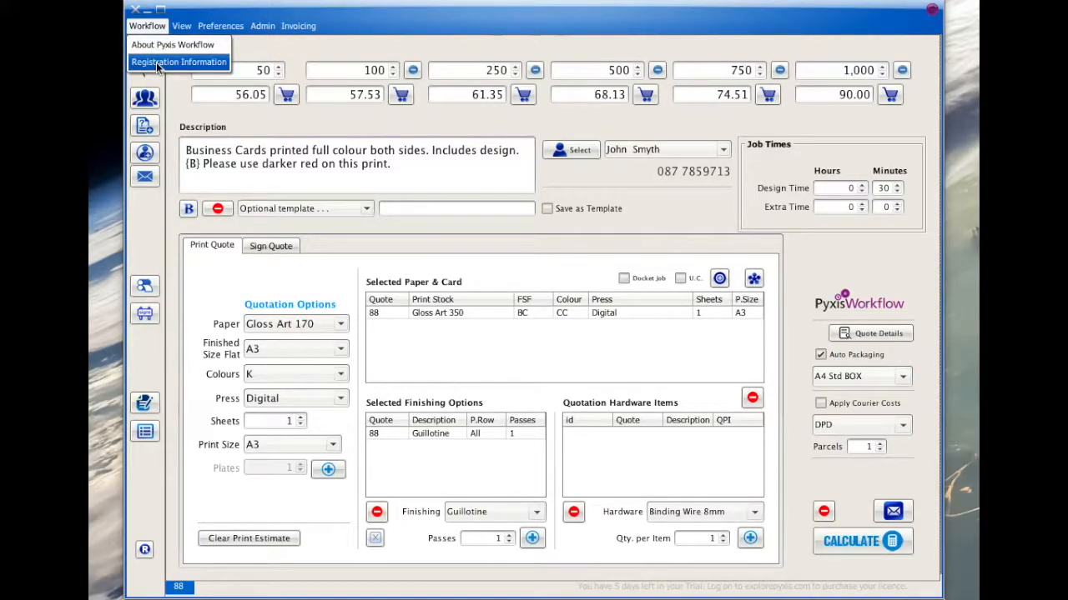
{"action": "left_click", "coordinate": [159, 63]}
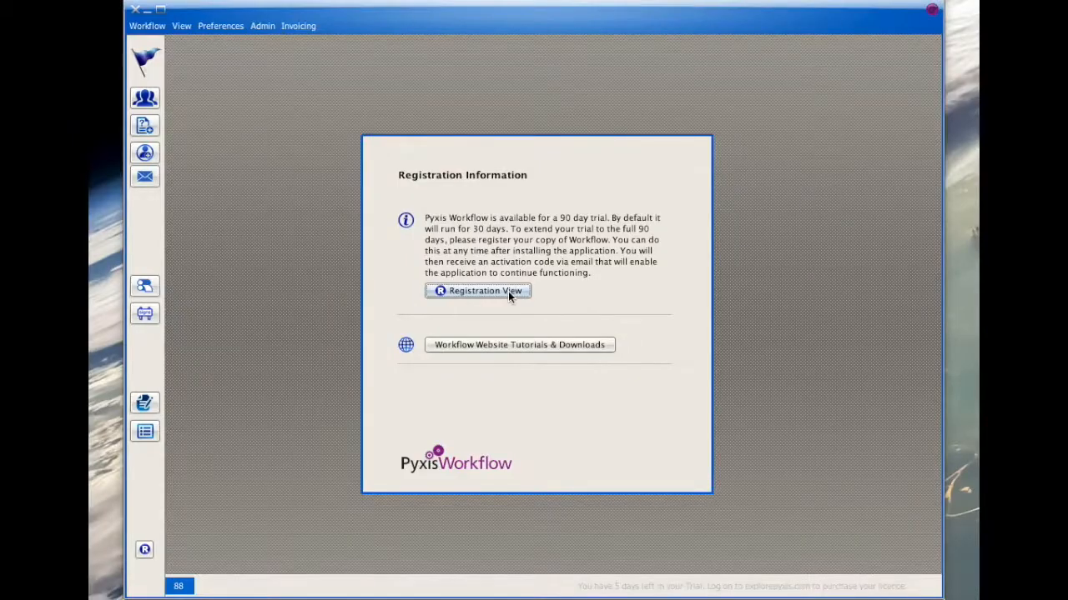
{"action": "left_click", "coordinate": [493, 265]}
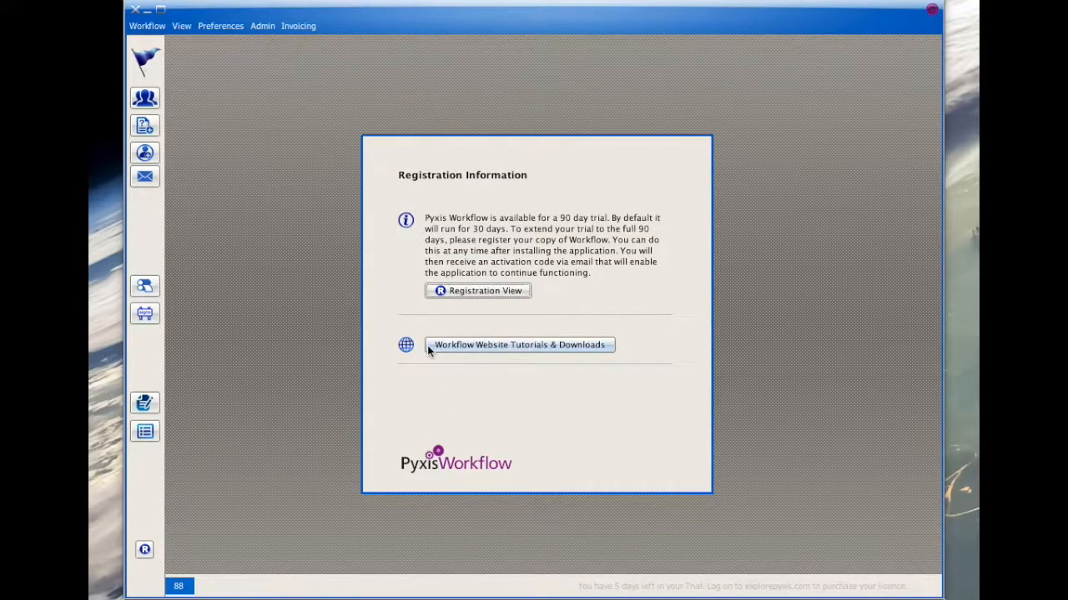
{"action": "left_click", "coordinate": [489, 344]}
{"action": "left_click_drag", "start_coordinate": [976, 204], "coordinate": [970, 575]}
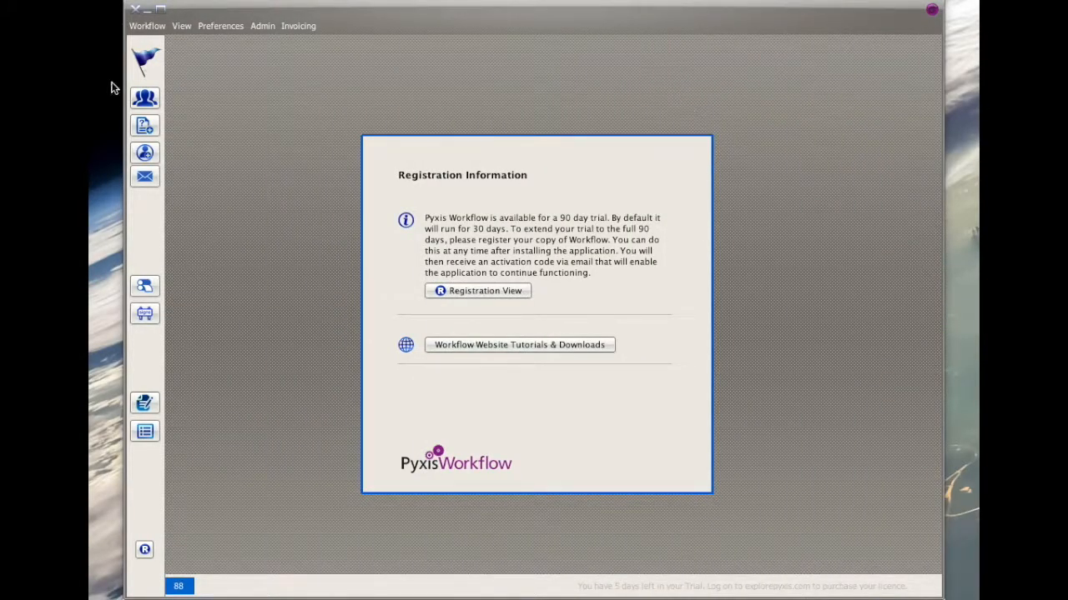
{"action": "left_click", "coordinate": [145, 99]}
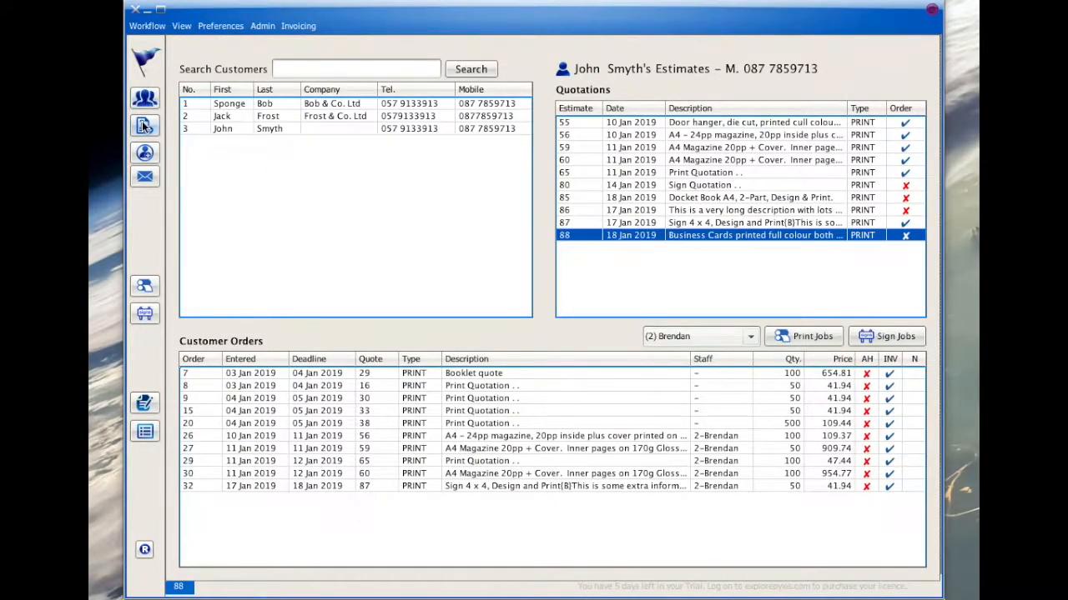
{"action": "left_click", "coordinate": [144, 125]}
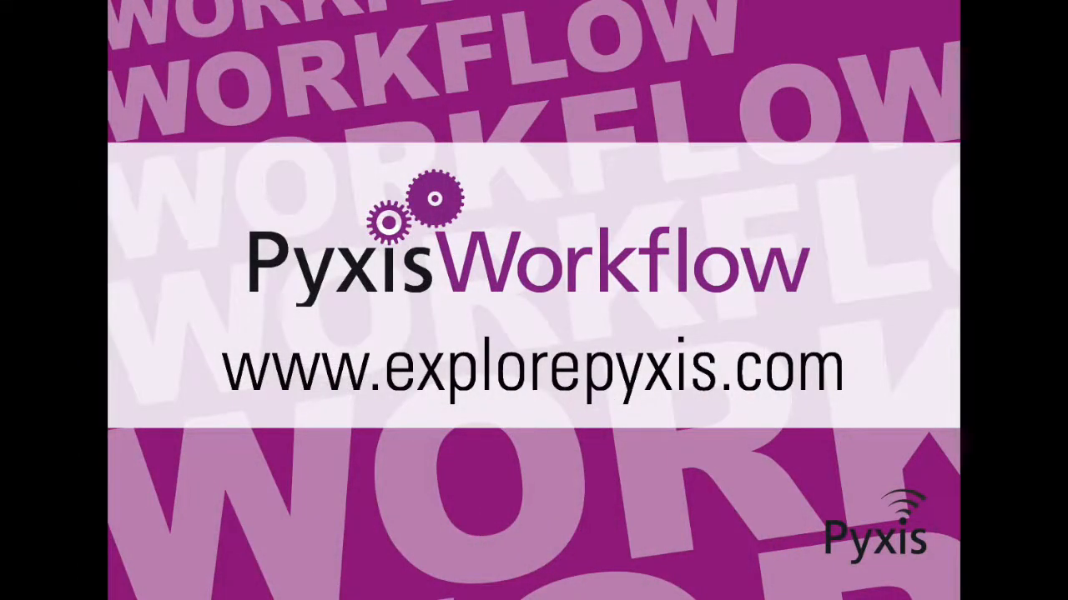